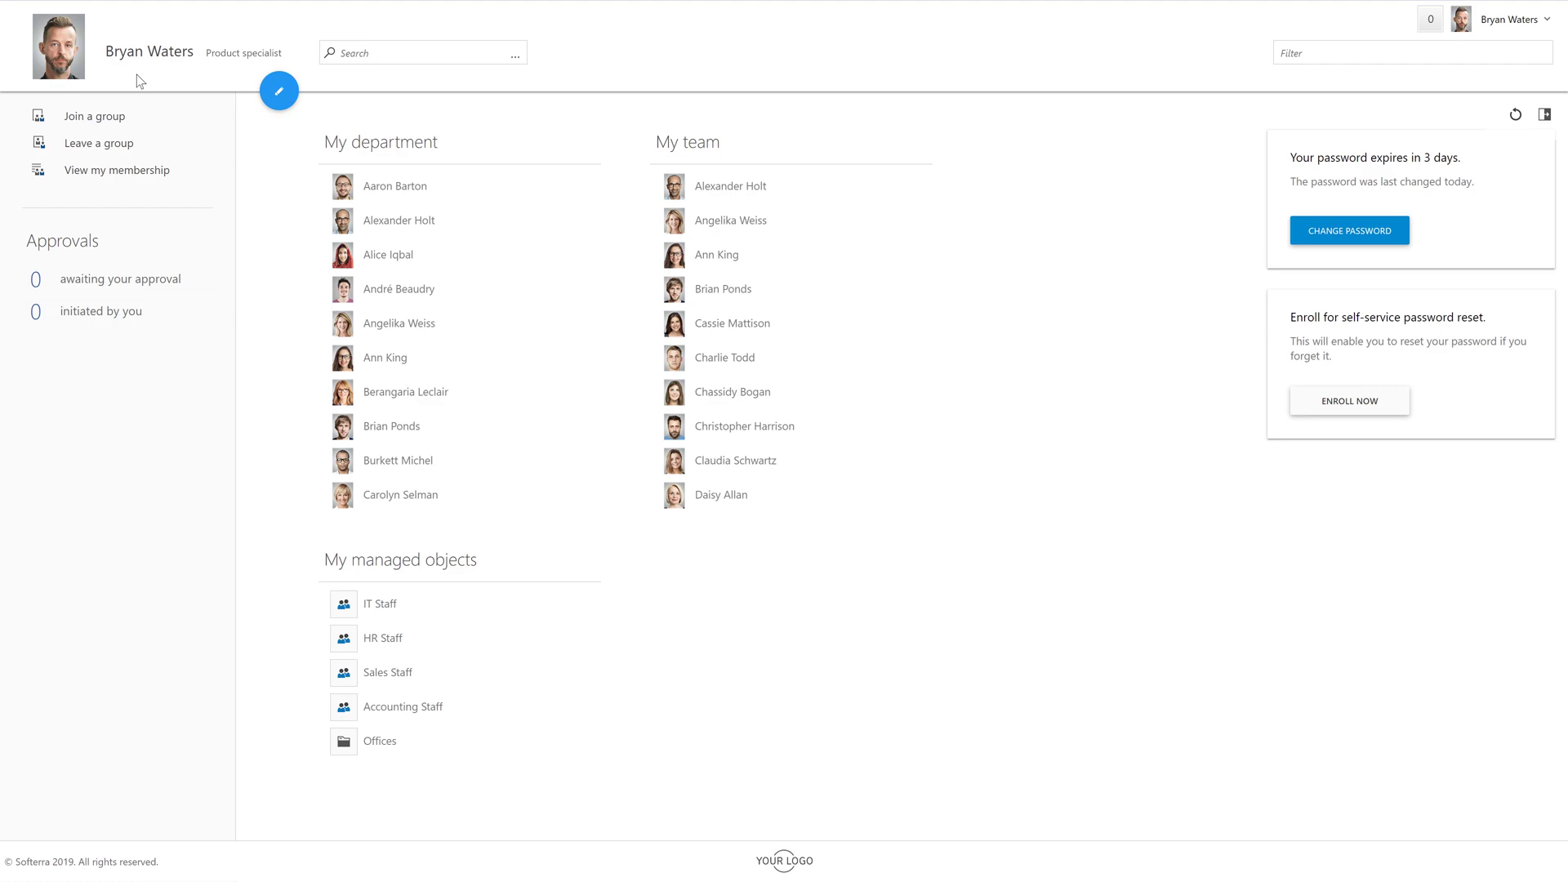
click(62, 65)
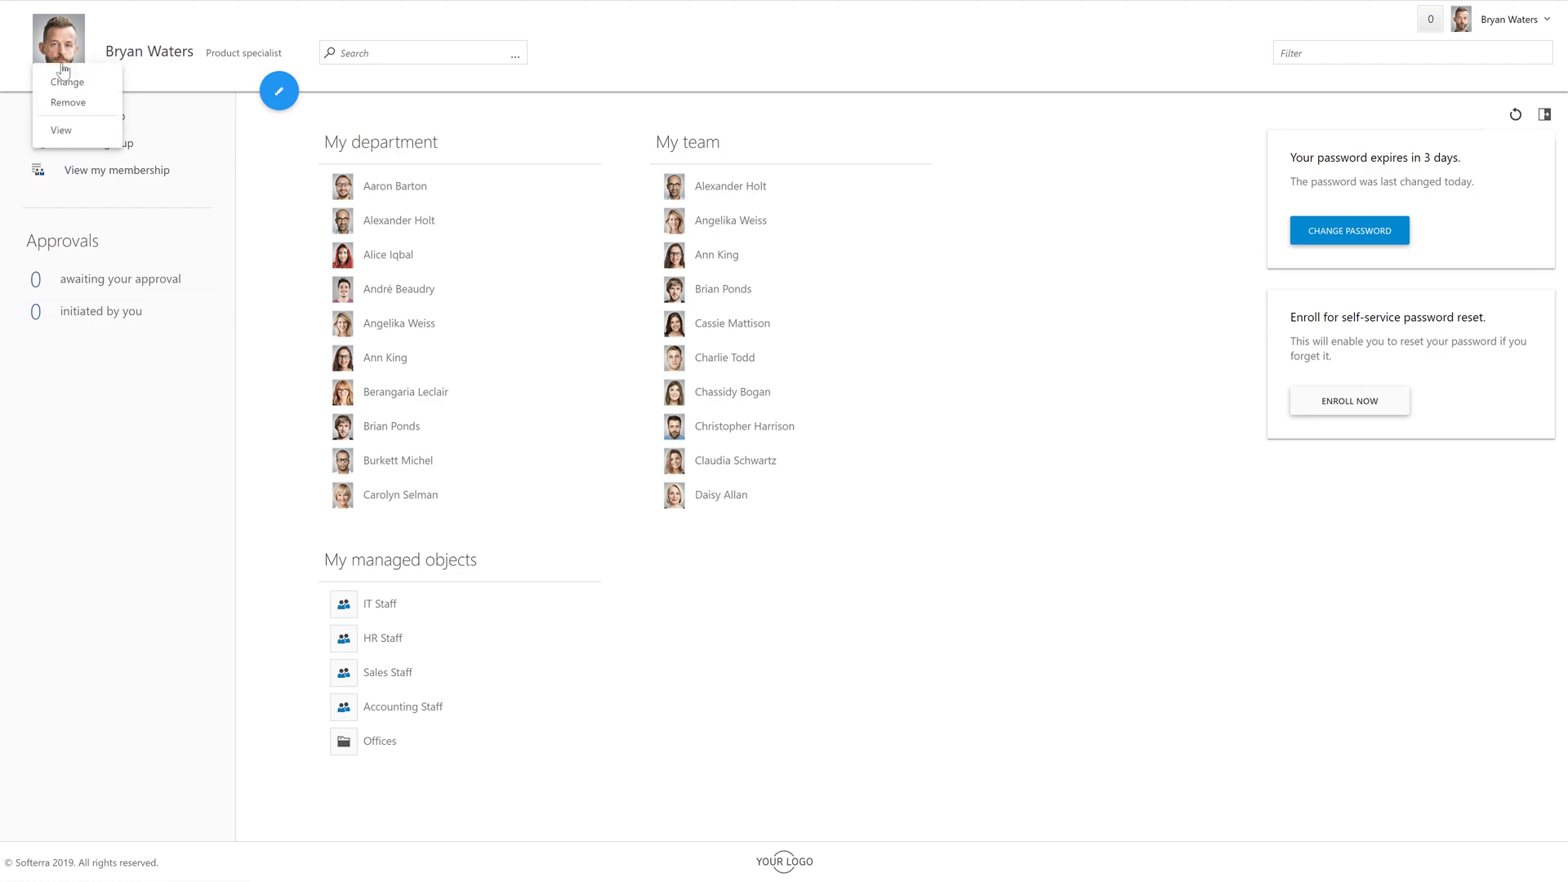
click(126, 54)
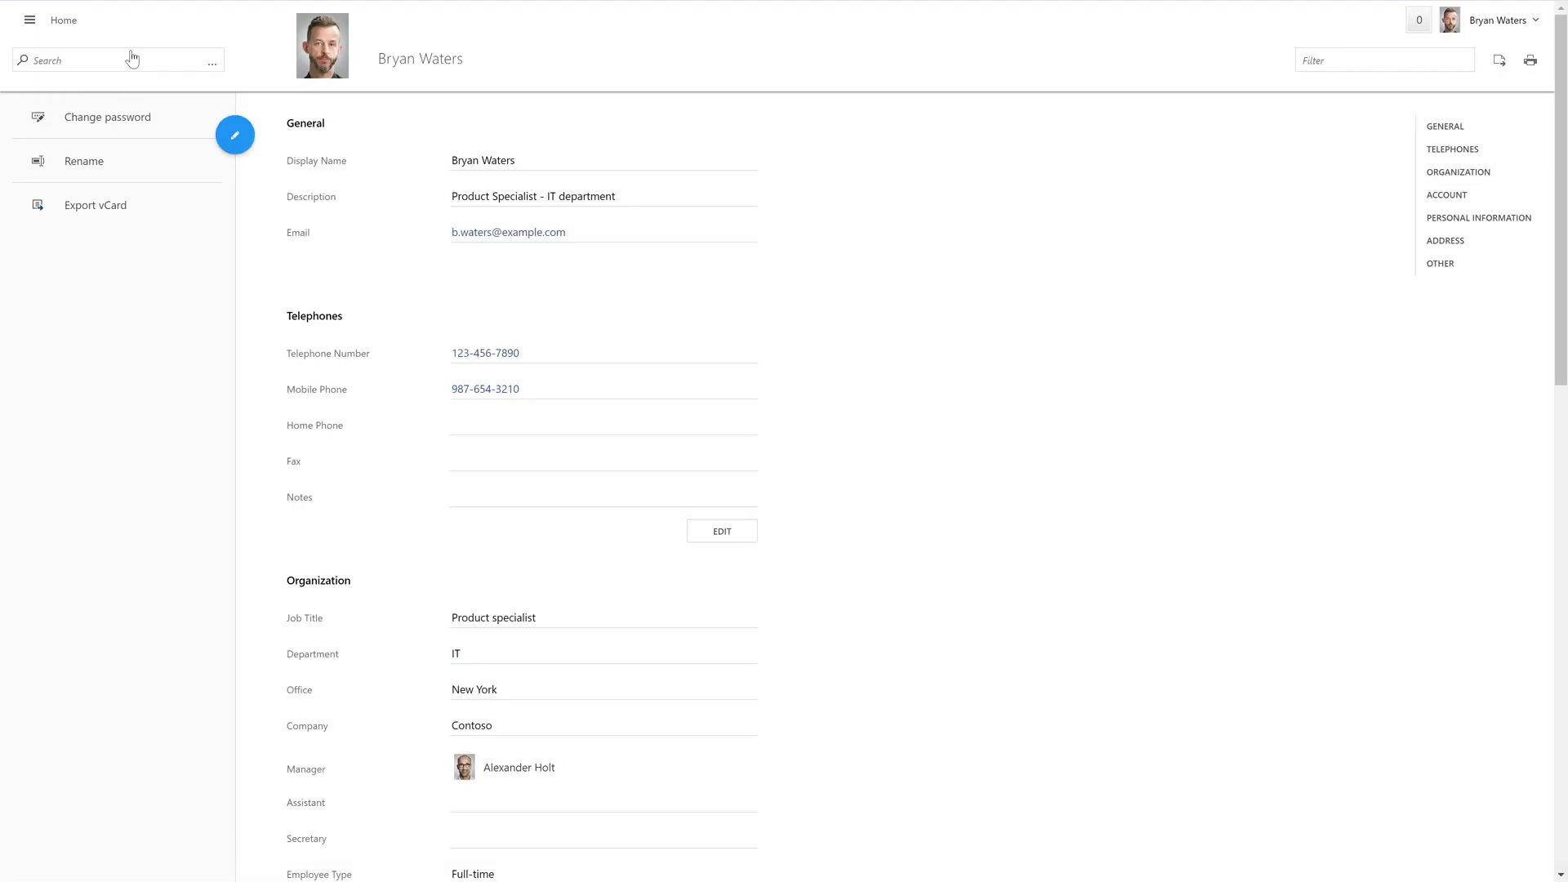
scroll(132, 59, down, 10)
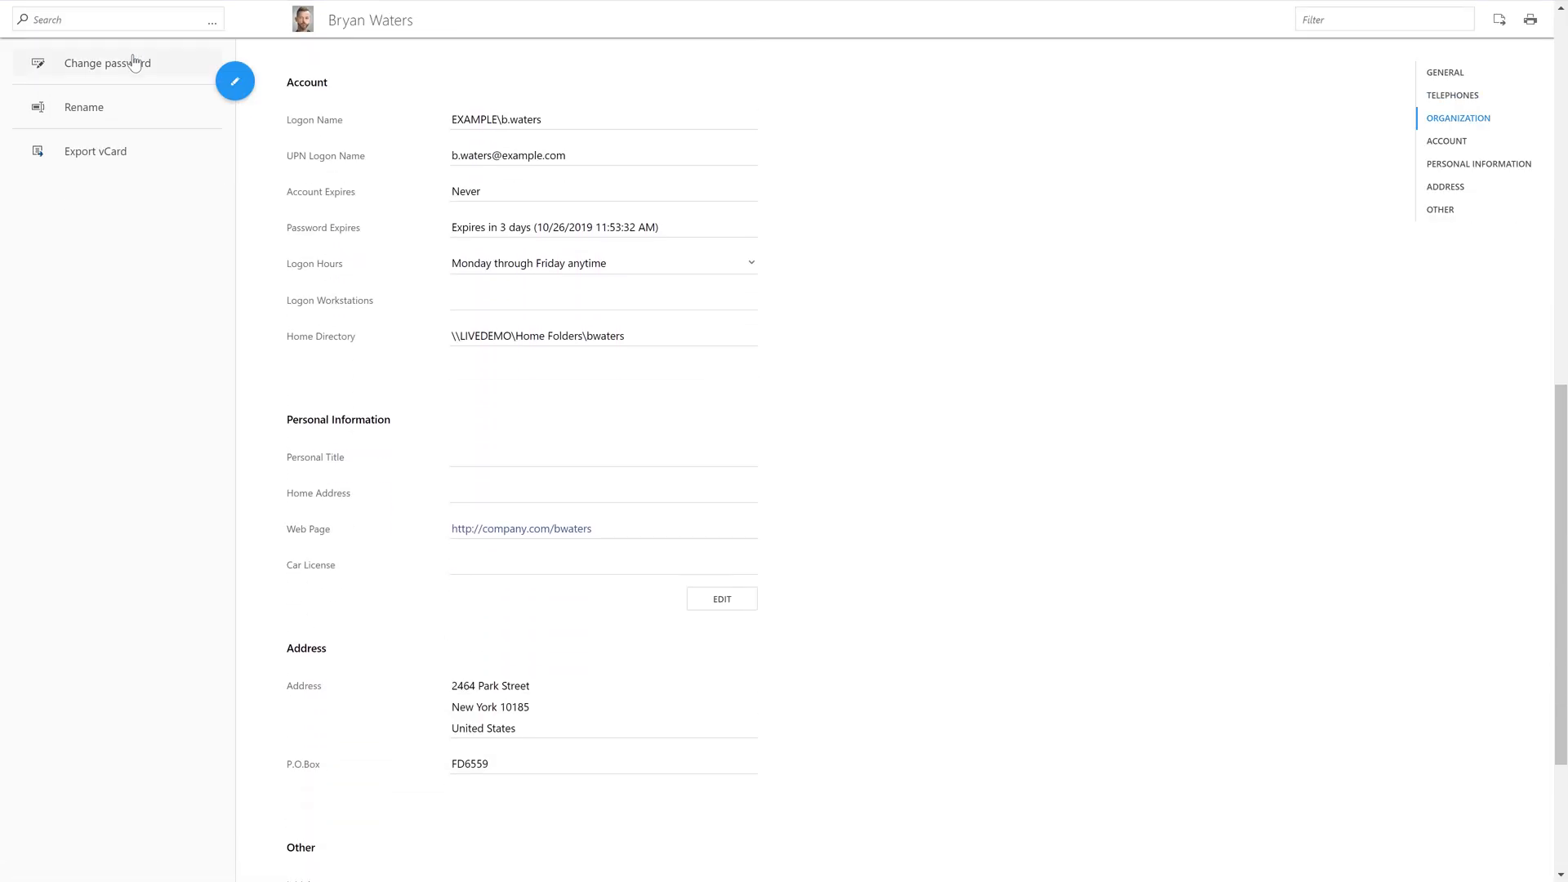
click(494, 268)
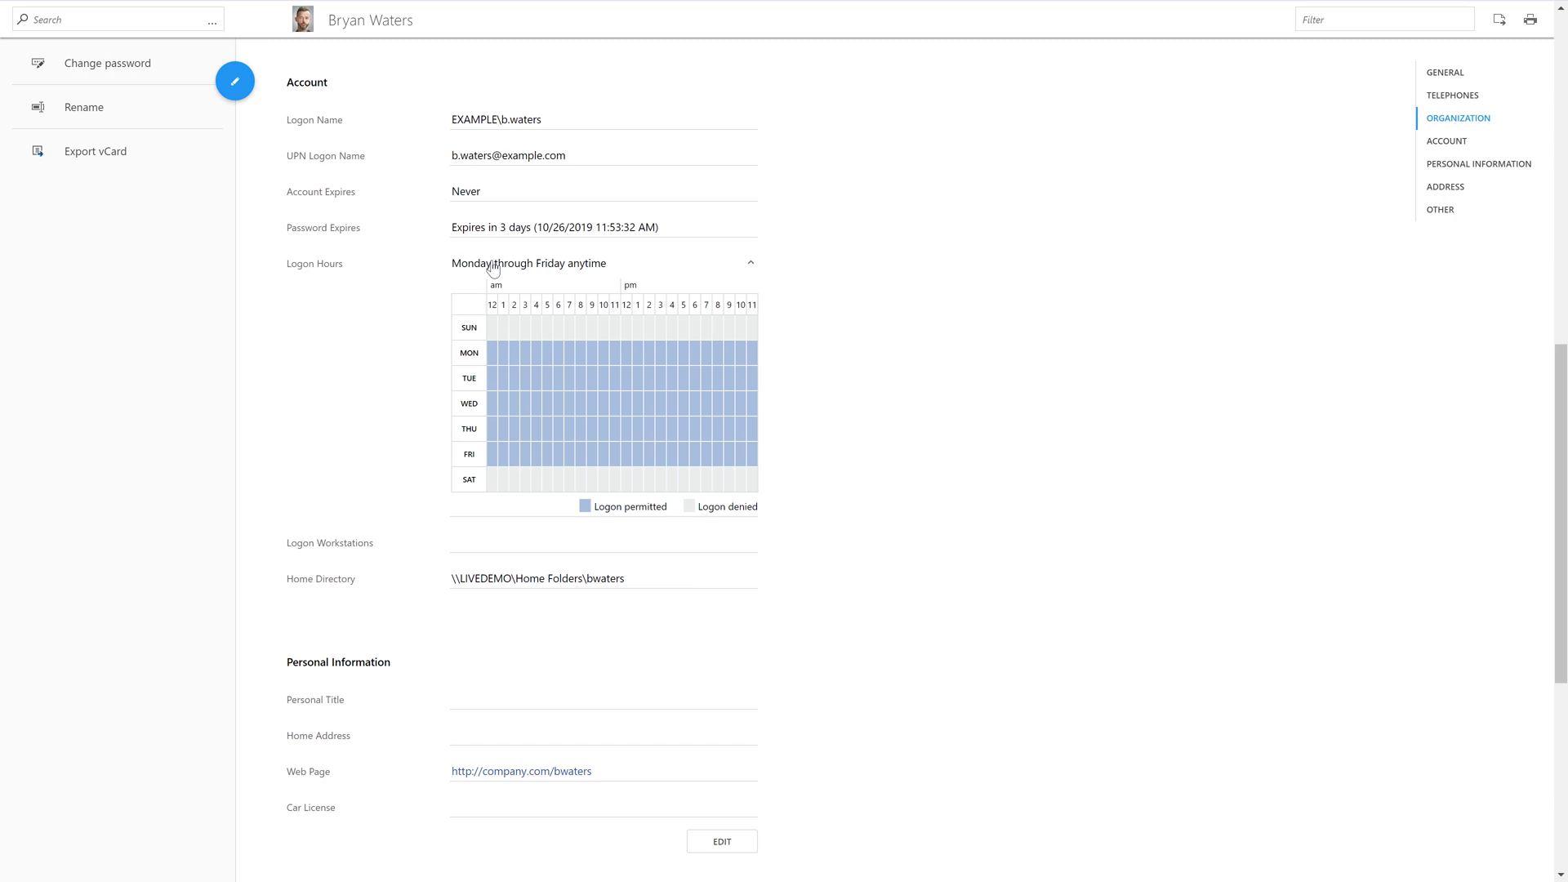
scroll(492, 268, down, 6)
Step: Enter 'Mr.' as the Personal Title and save the personal information
click(709, 365)
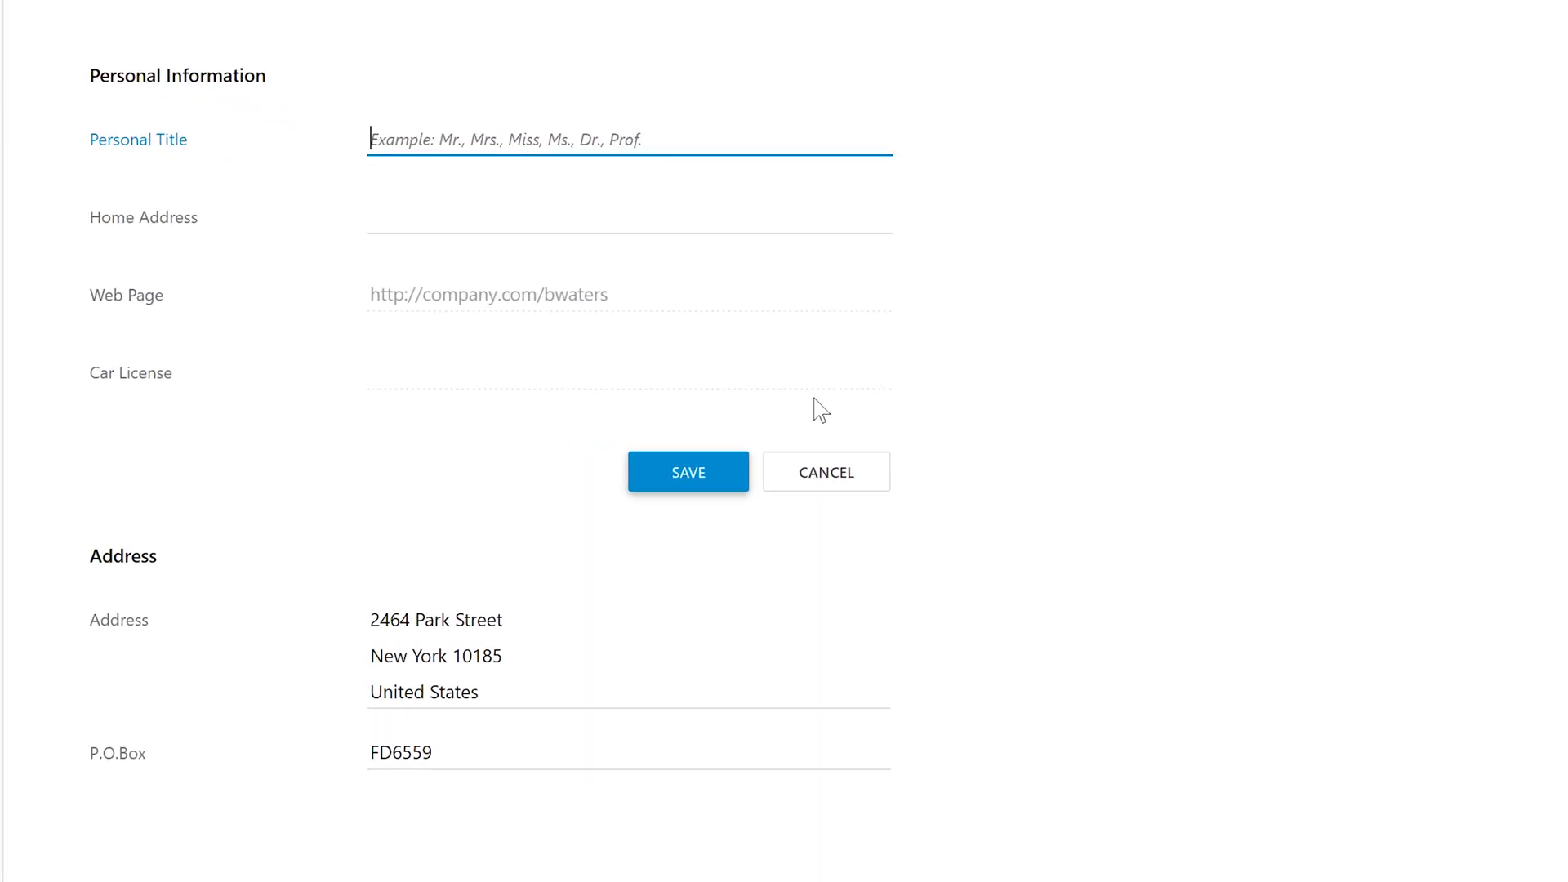
text(Mr.)
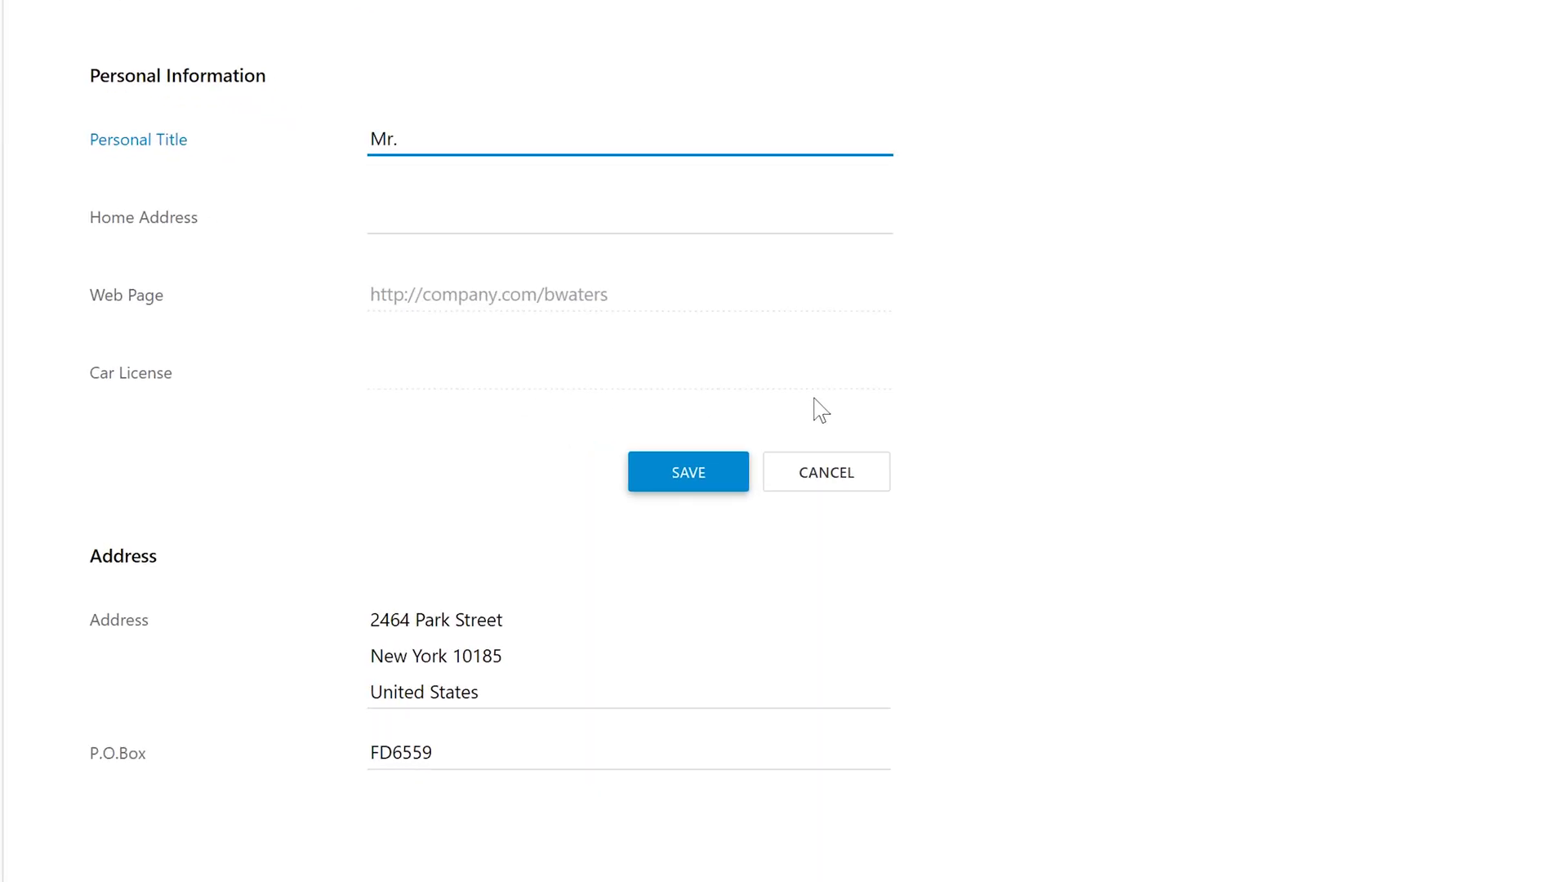
key(Tab)
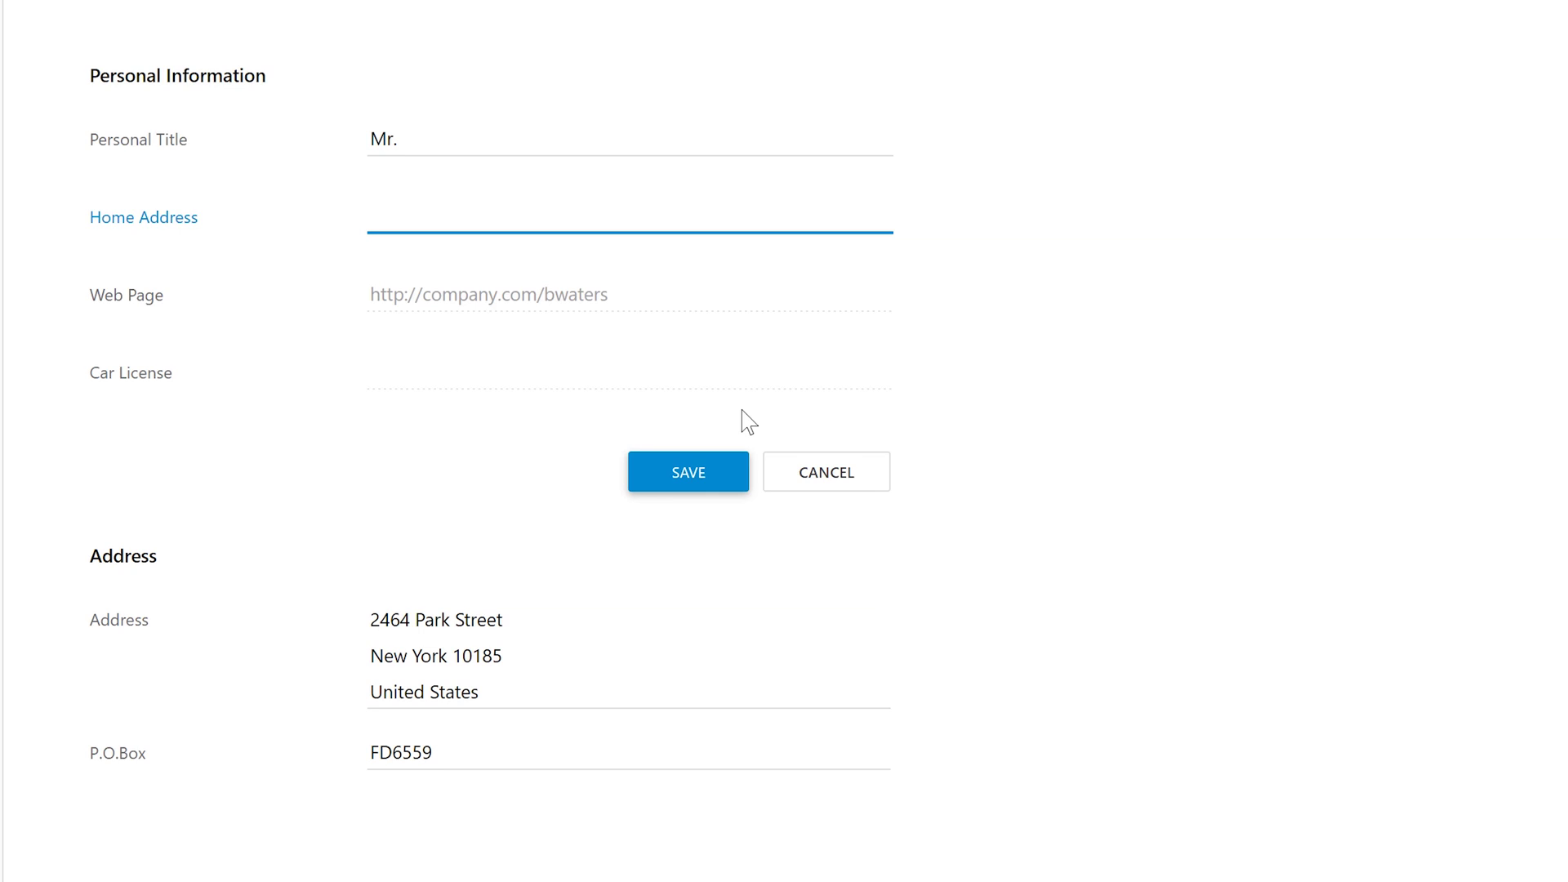
click(638, 412)
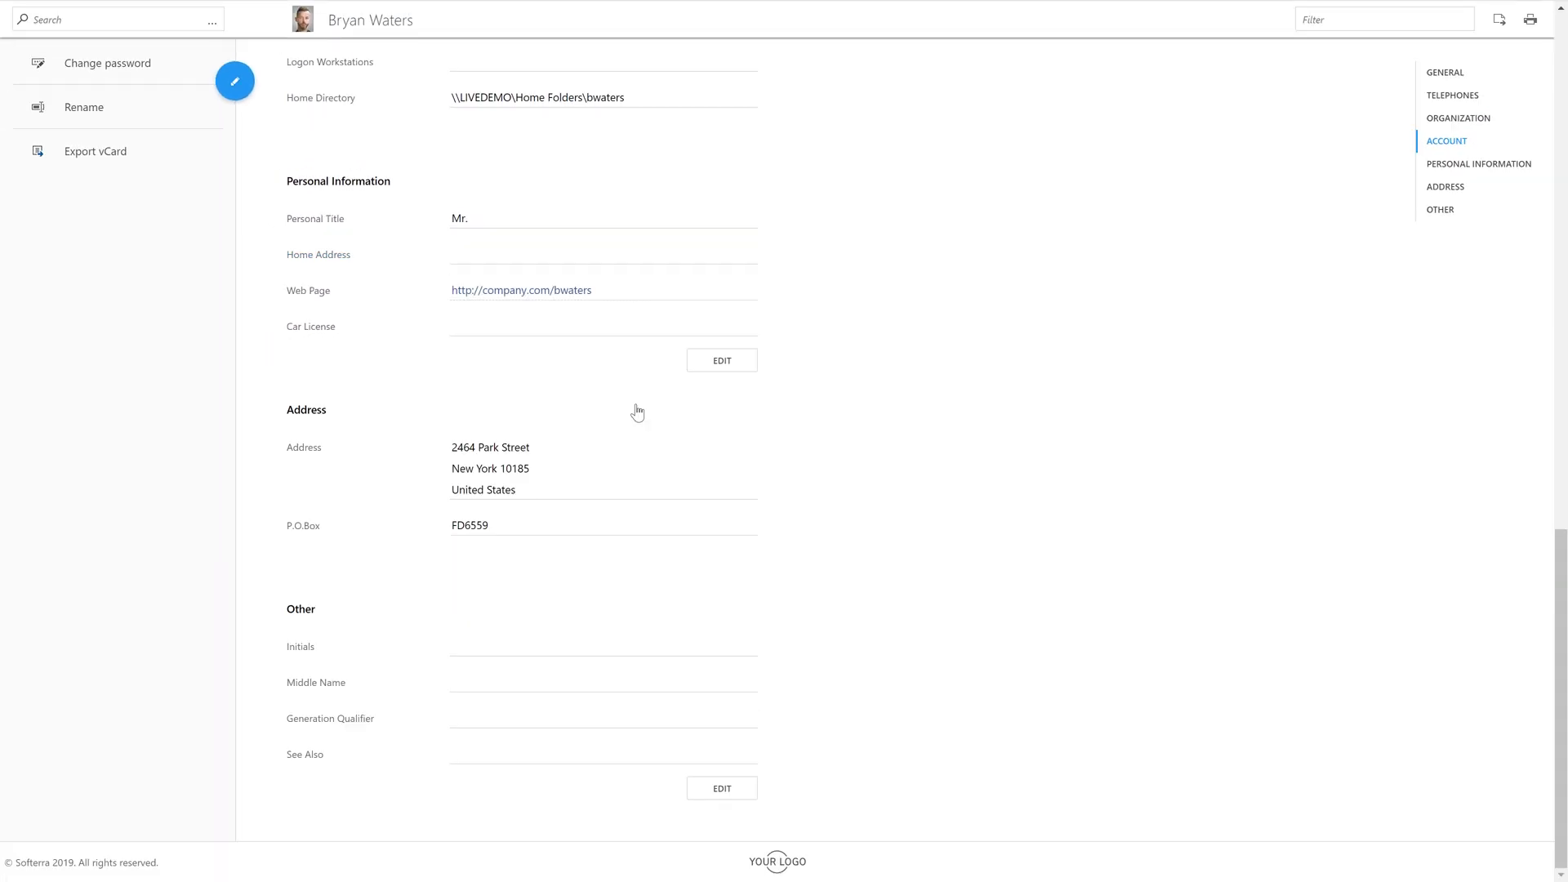
Step: Enter 'aaa' as the other mobile phone to trigger its error, then show the Notes requirements
scroll(638, 412, up, 10)
click(722, 252)
text(aaa)
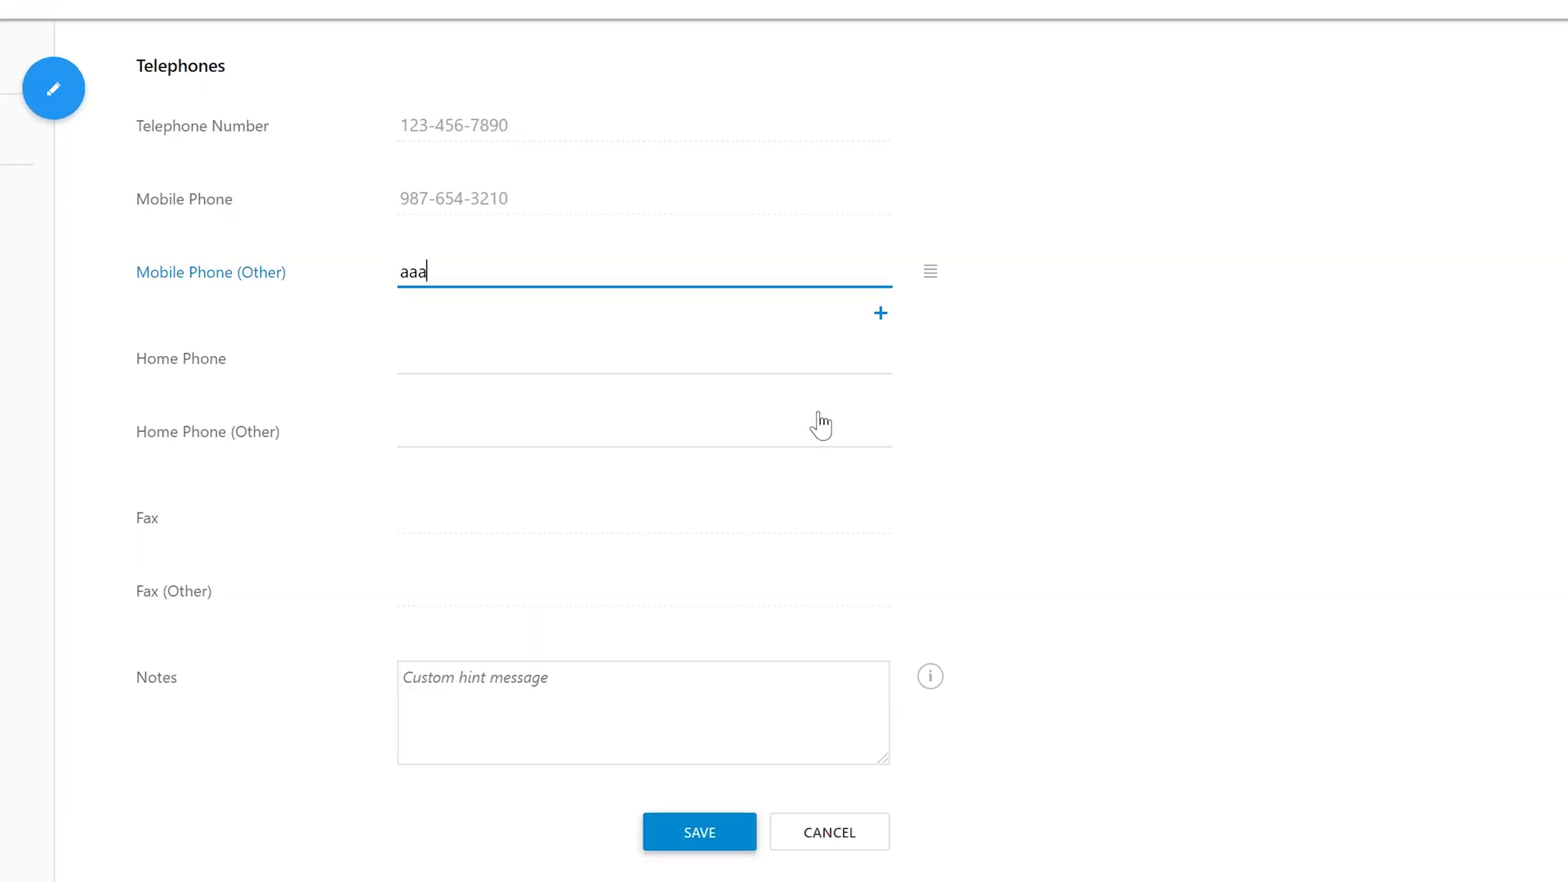
key(Tab)
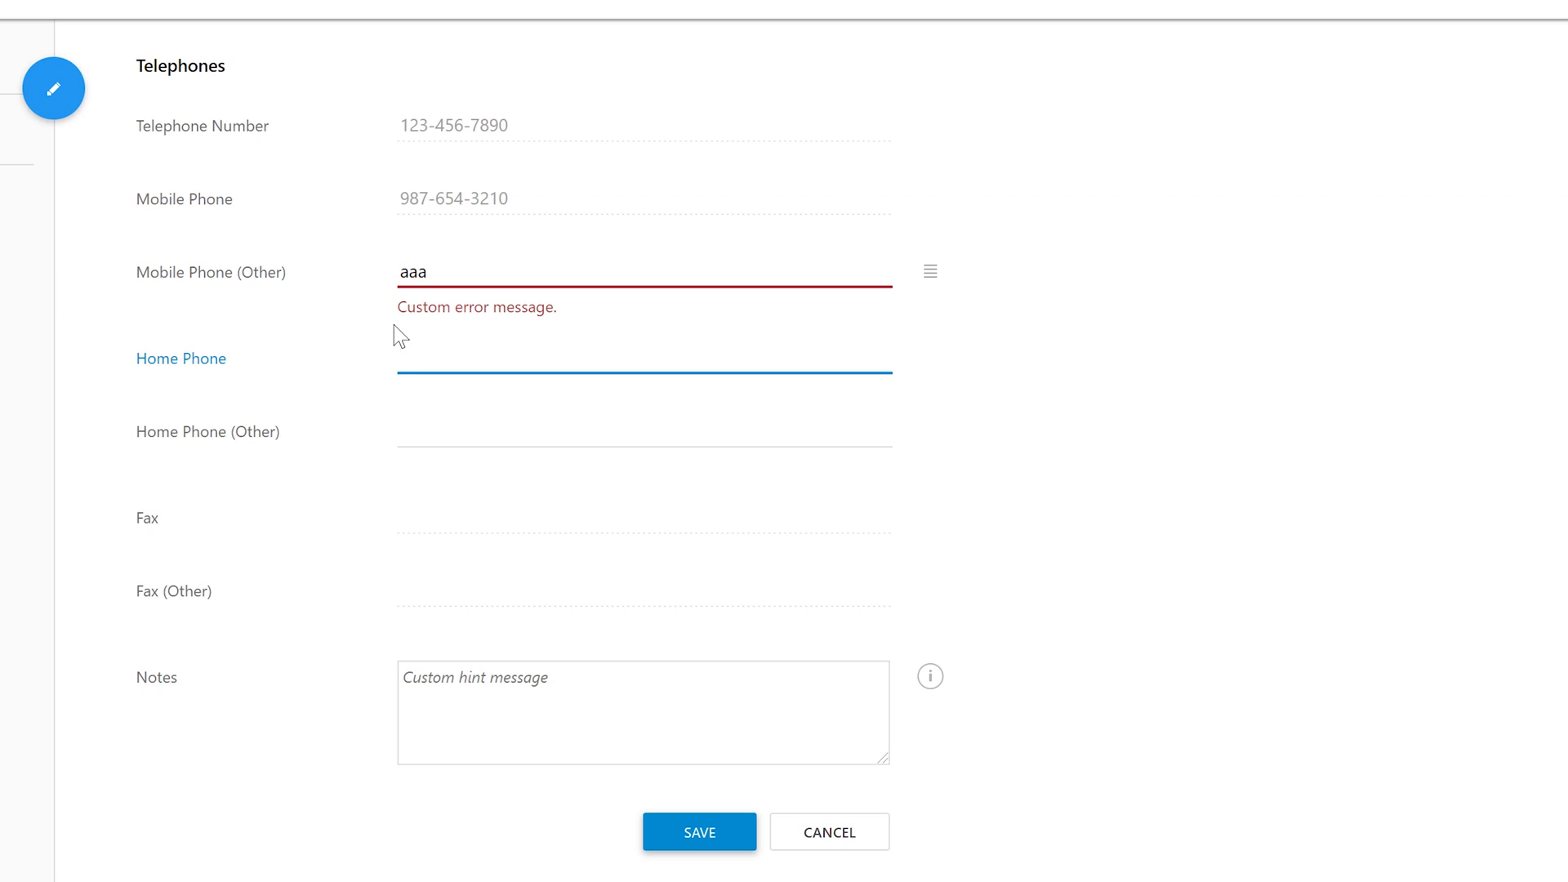
click(428, 700)
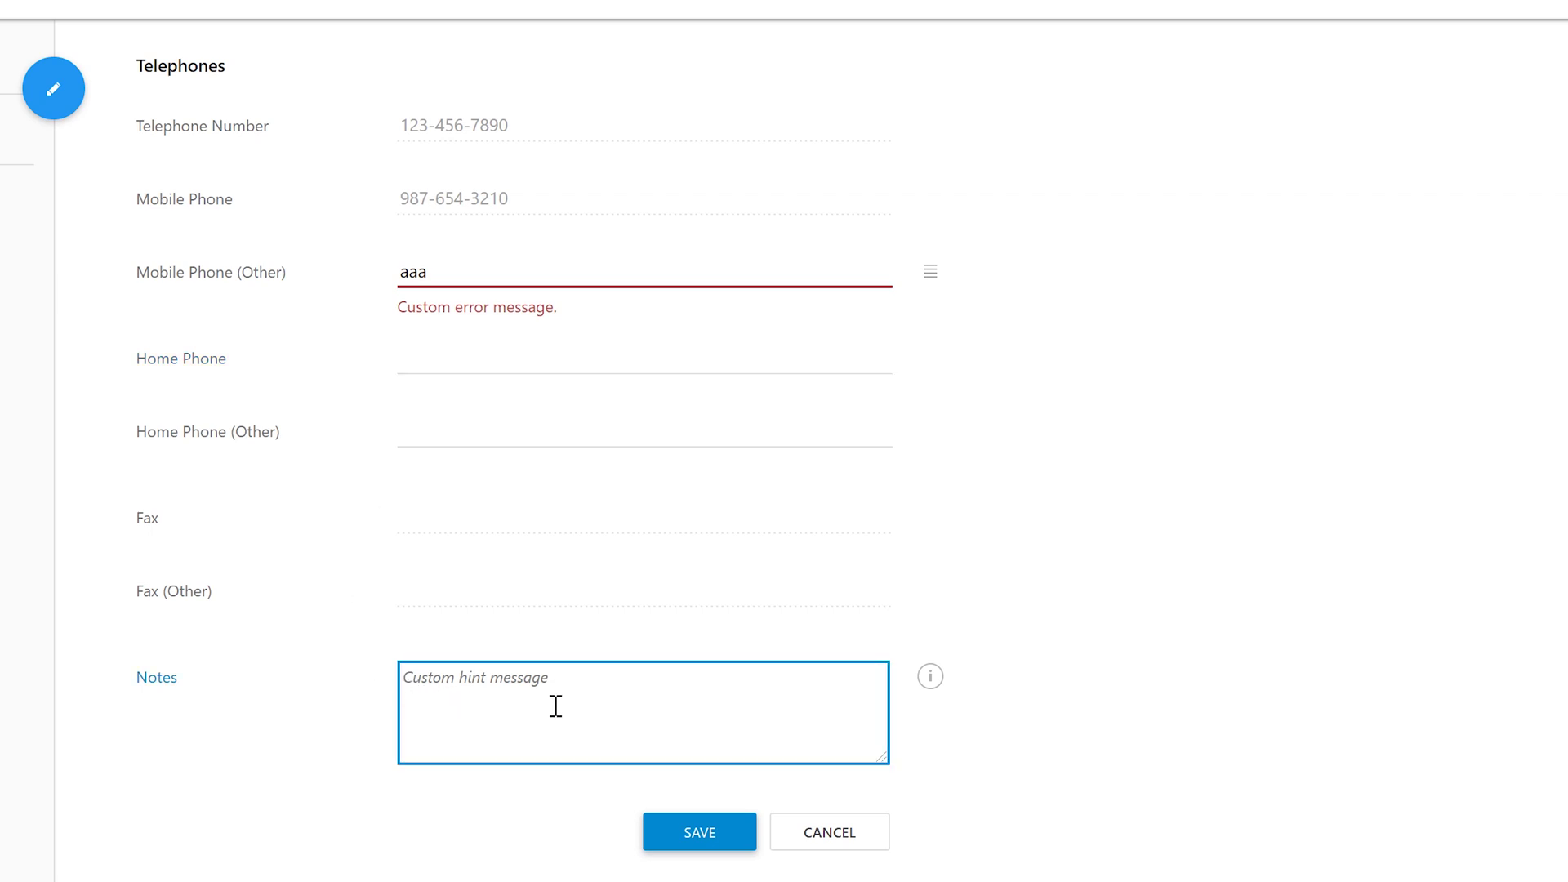
click(927, 682)
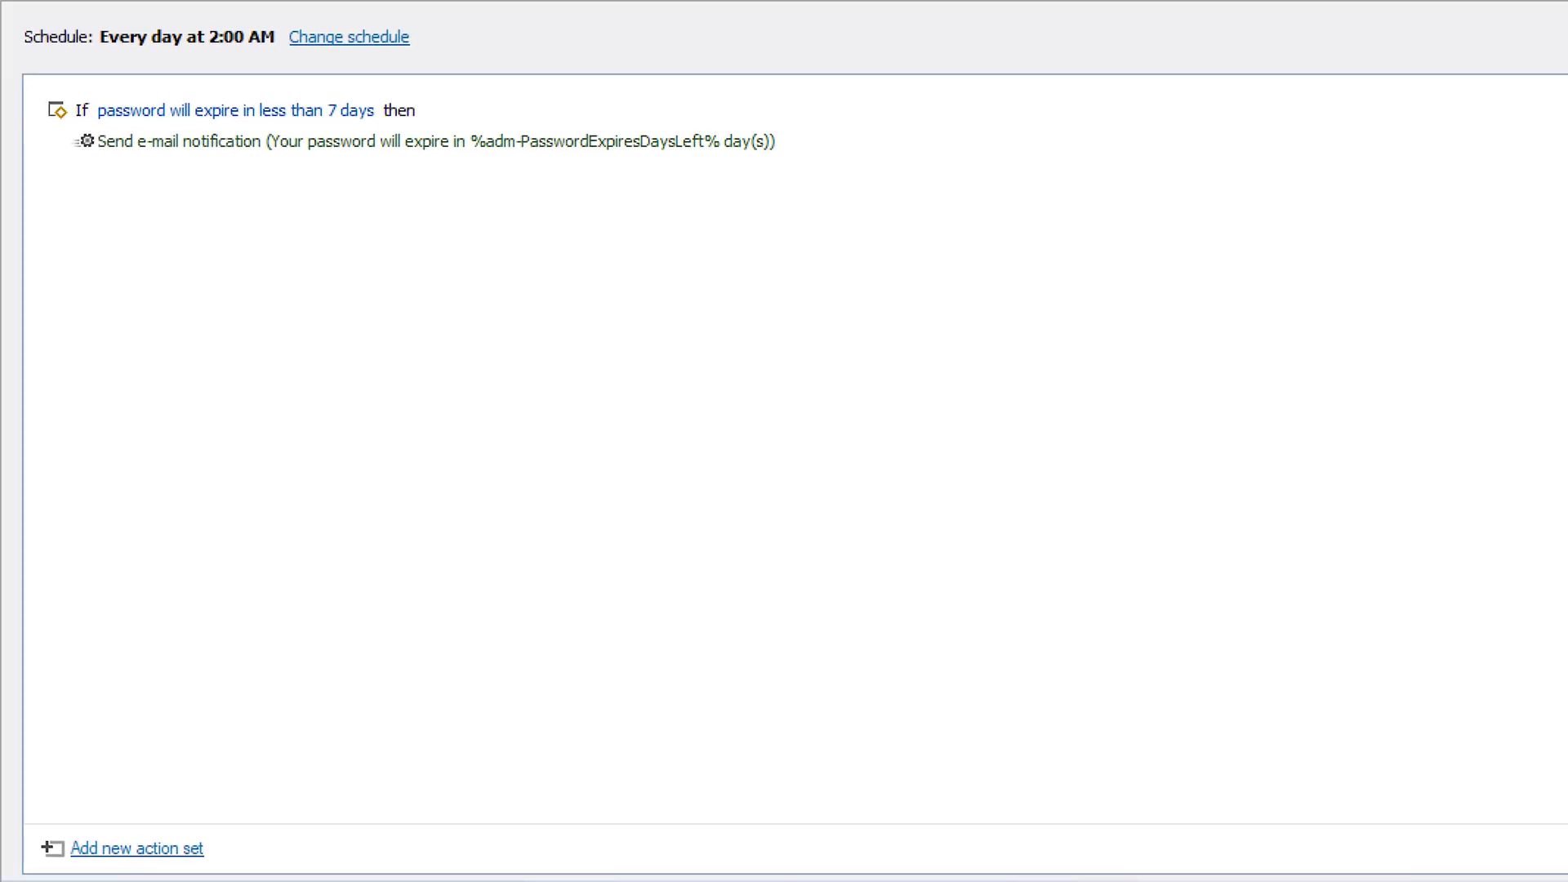
Step: Select the Send e-mail notification action of the password-expiry scheduled task
click(119, 147)
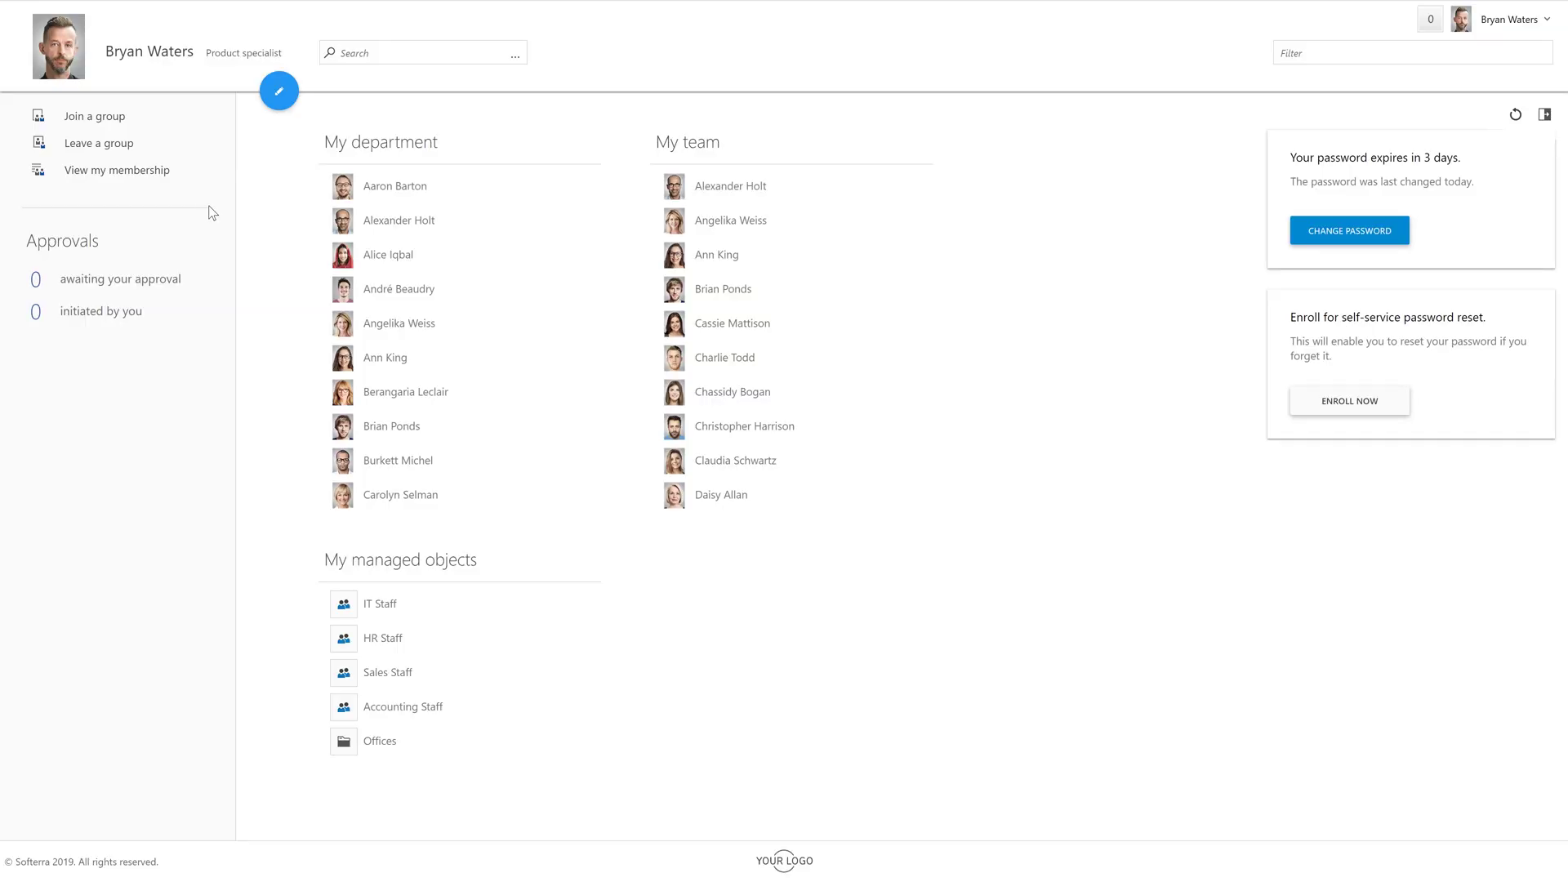
click(114, 180)
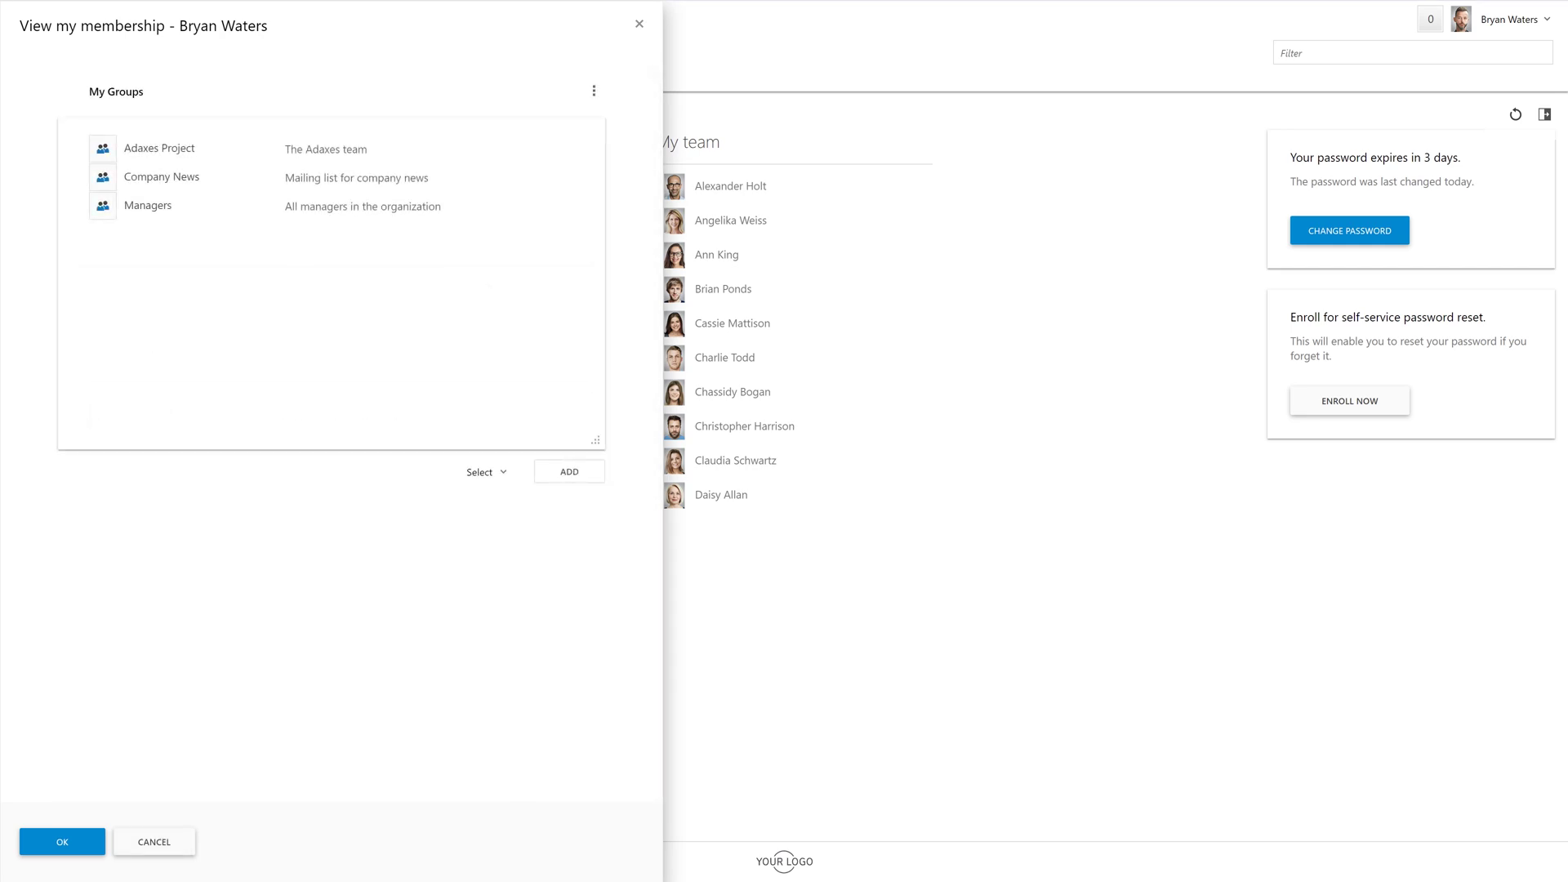
Step: Close the membership list and join the UAC Project group
click(639, 25)
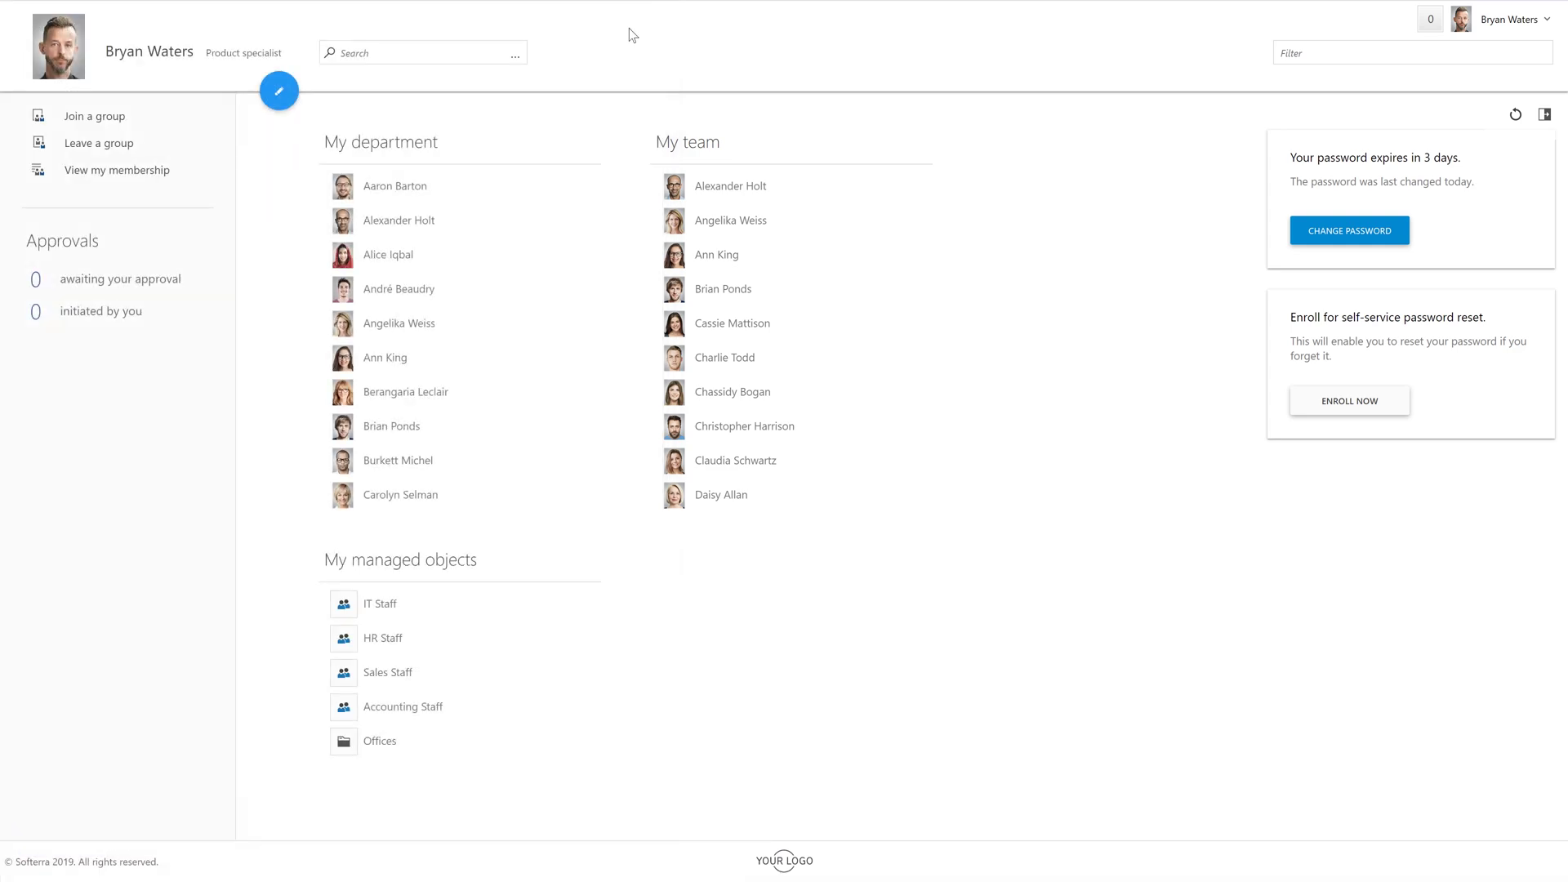
click(79, 122)
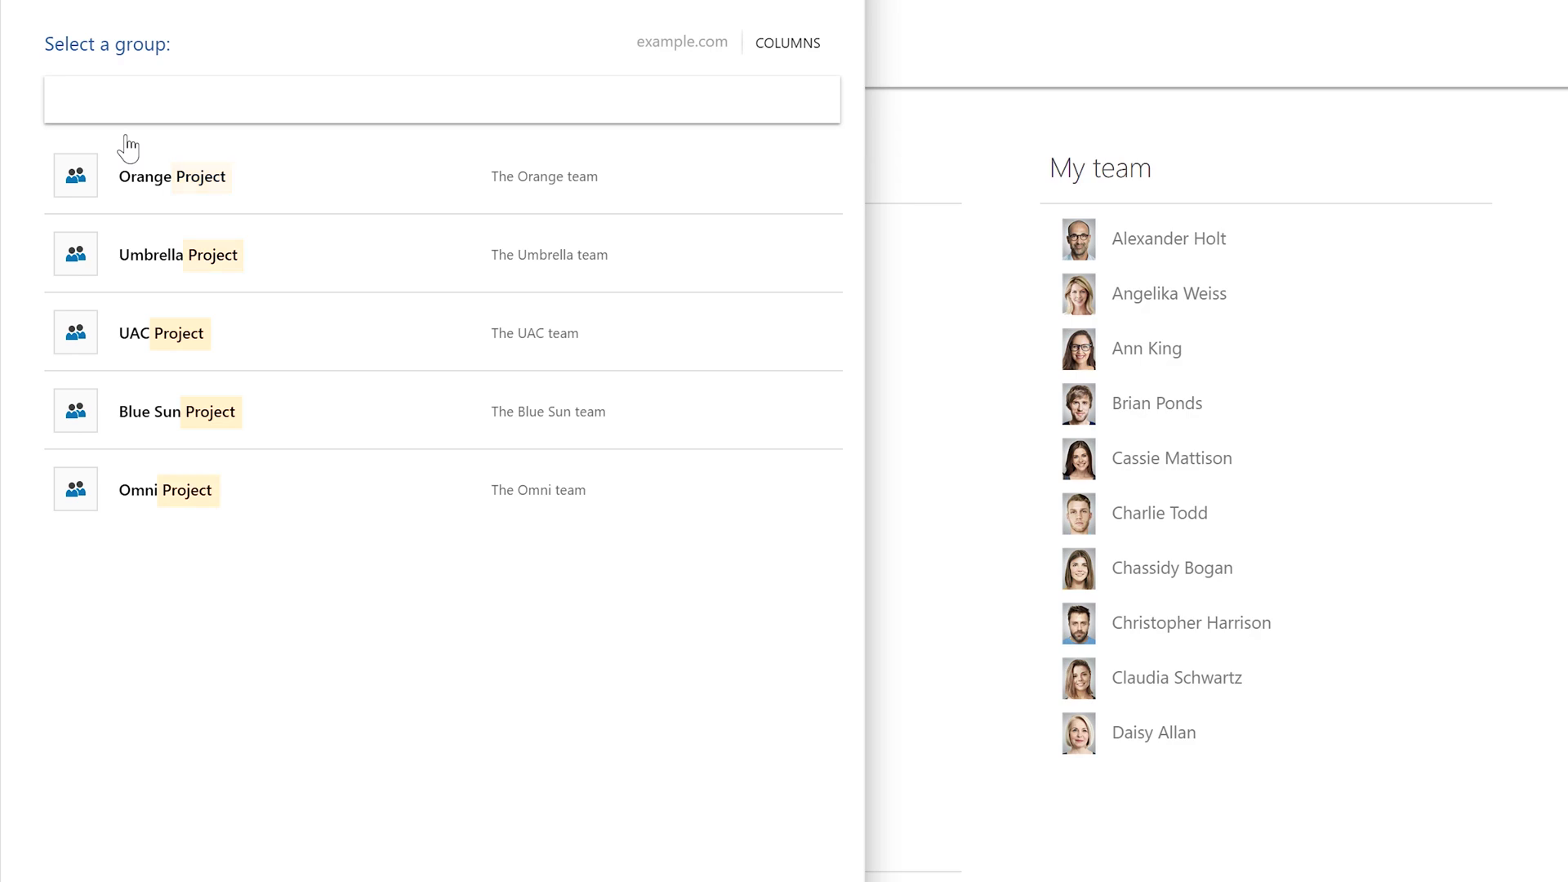
click(115, 335)
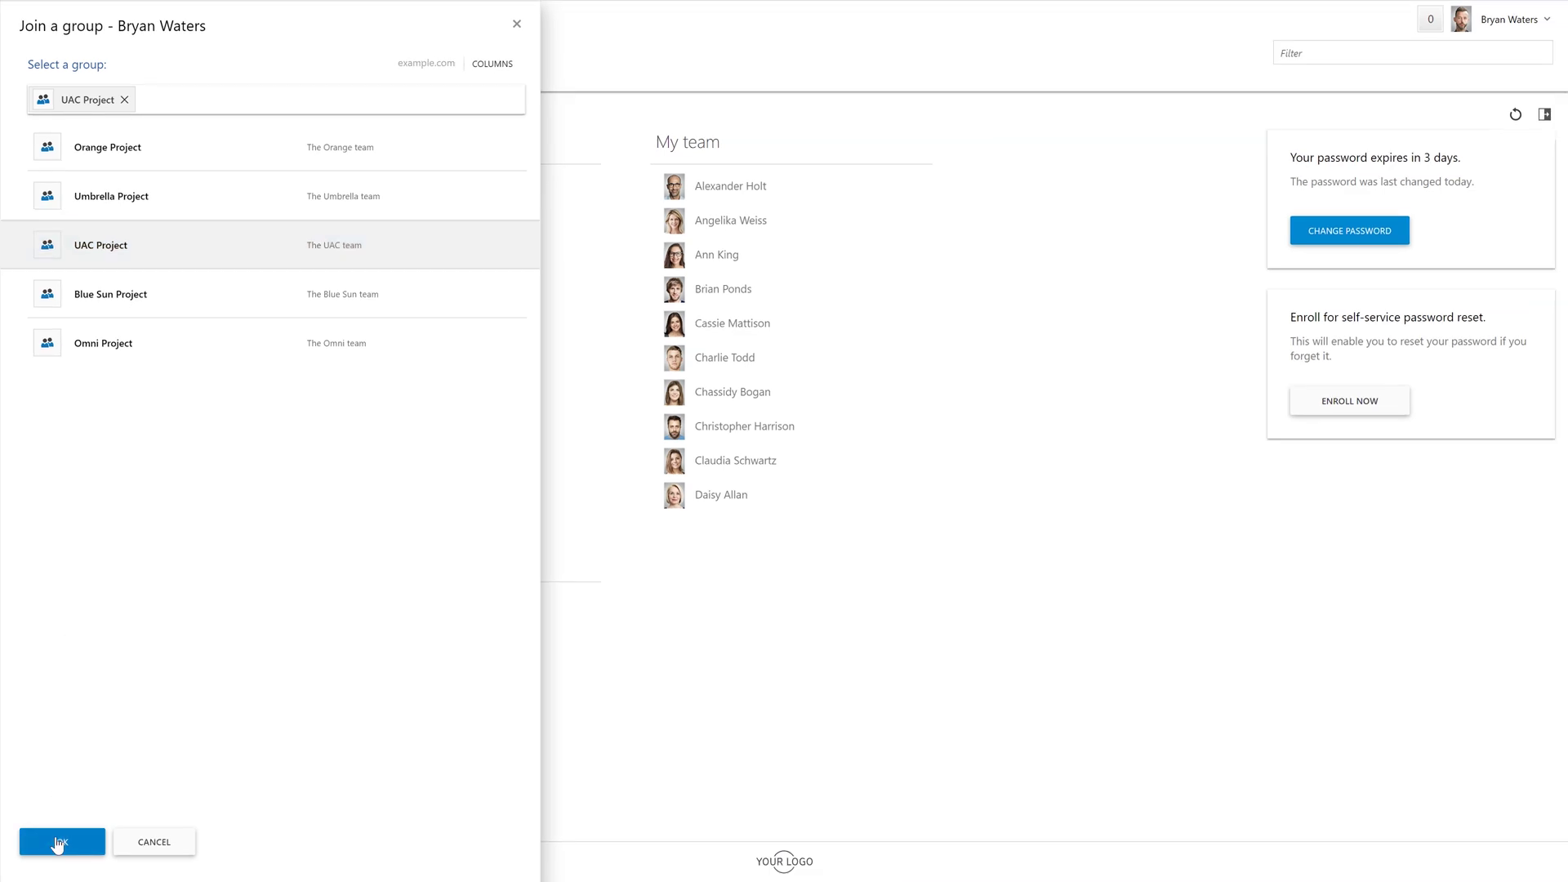
click(57, 841)
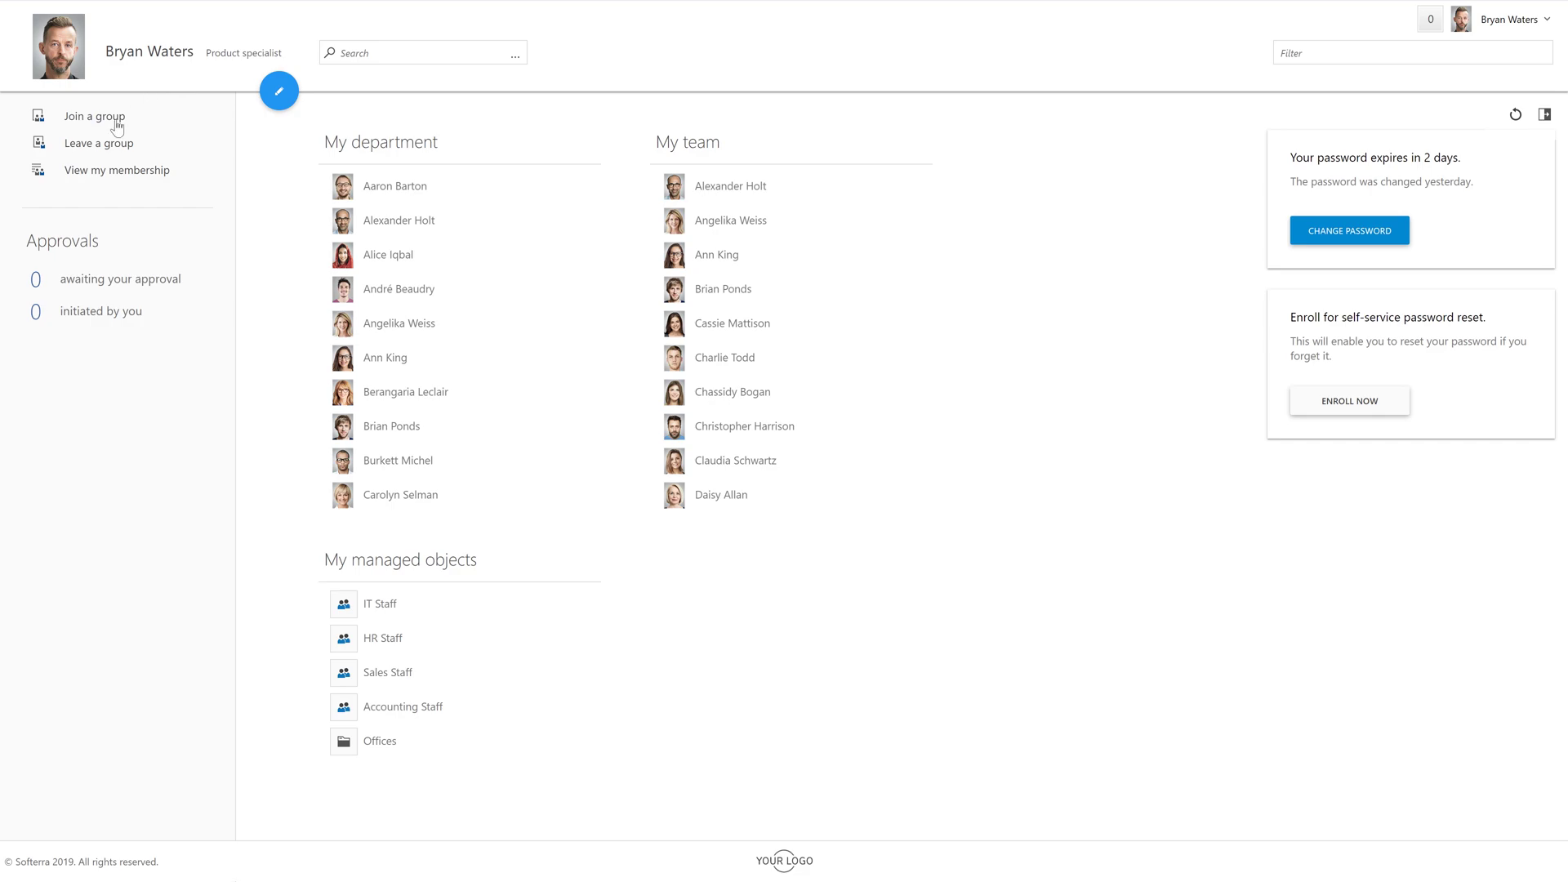
Step: Request to join Umbrella Project, dismiss the approval notice, and list requests initiated by you
click(110, 120)
click(106, 199)
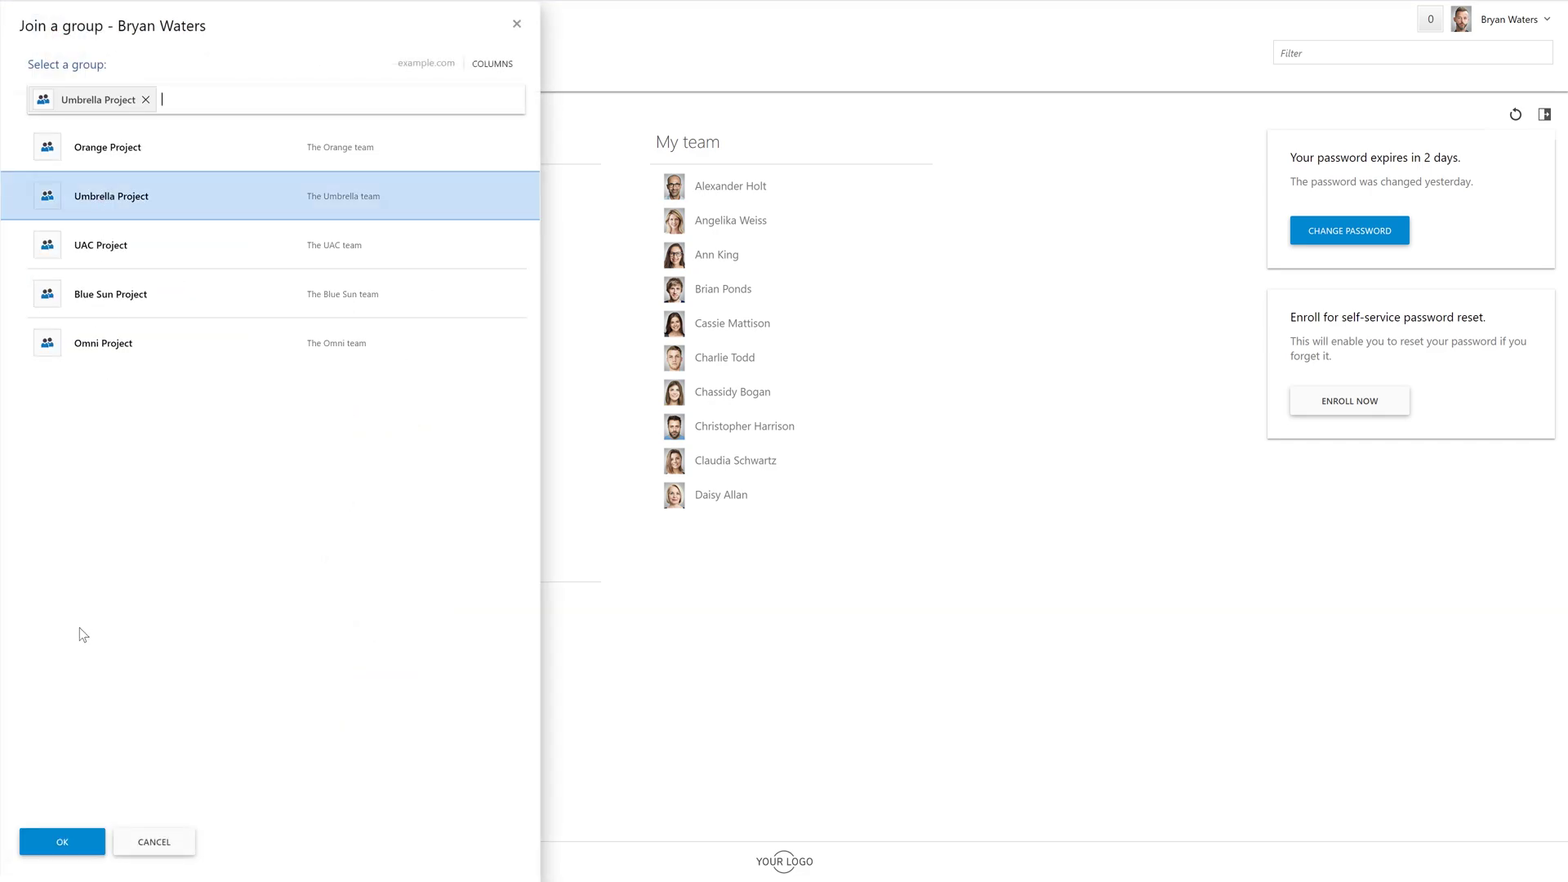
click(63, 843)
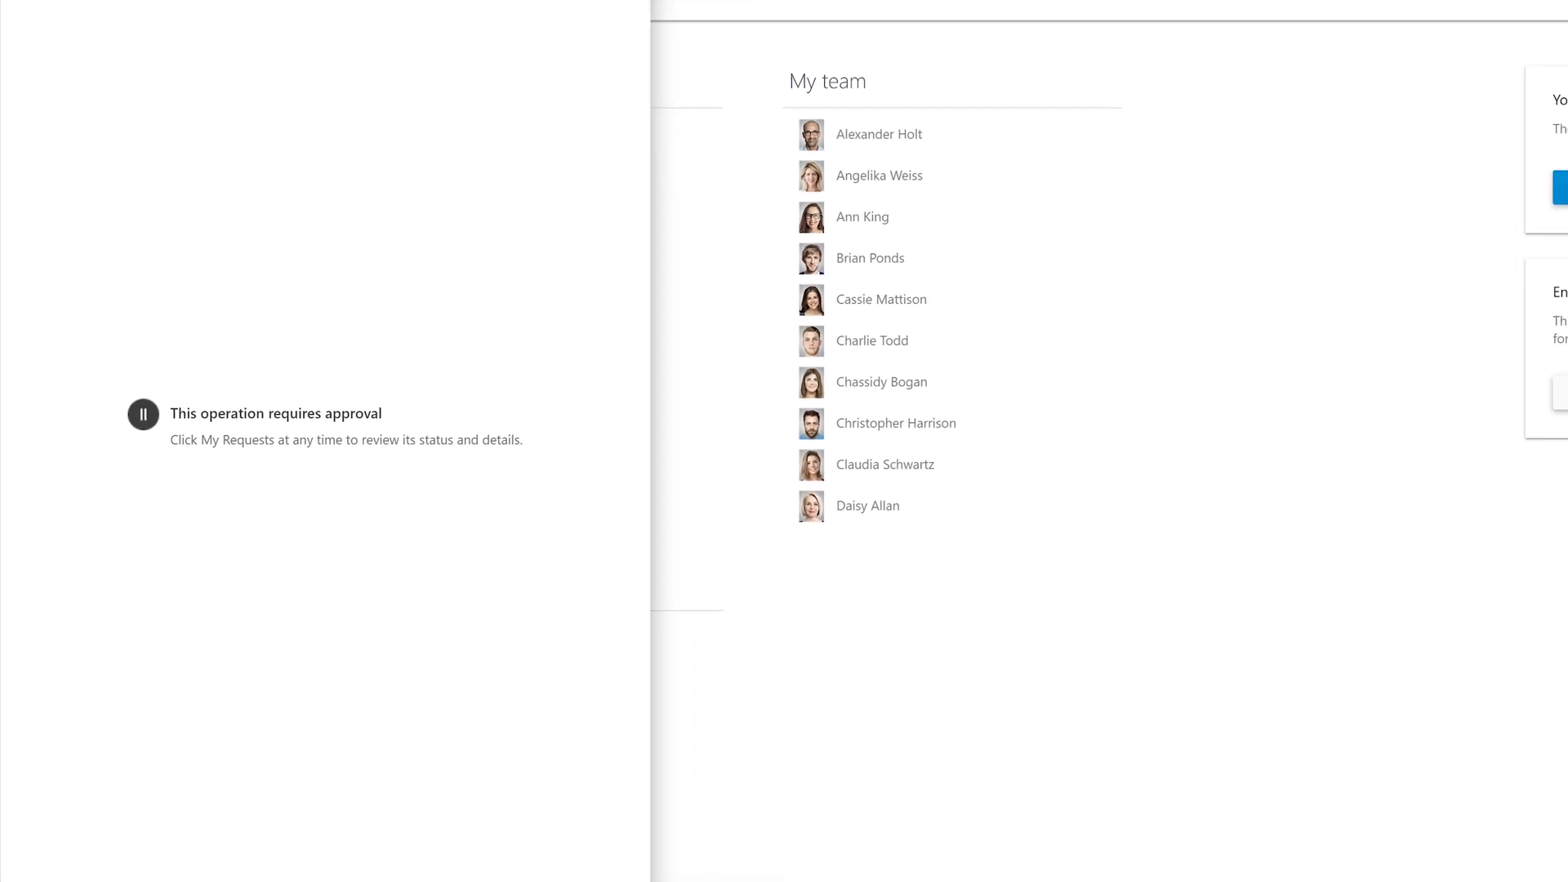
click(254, 847)
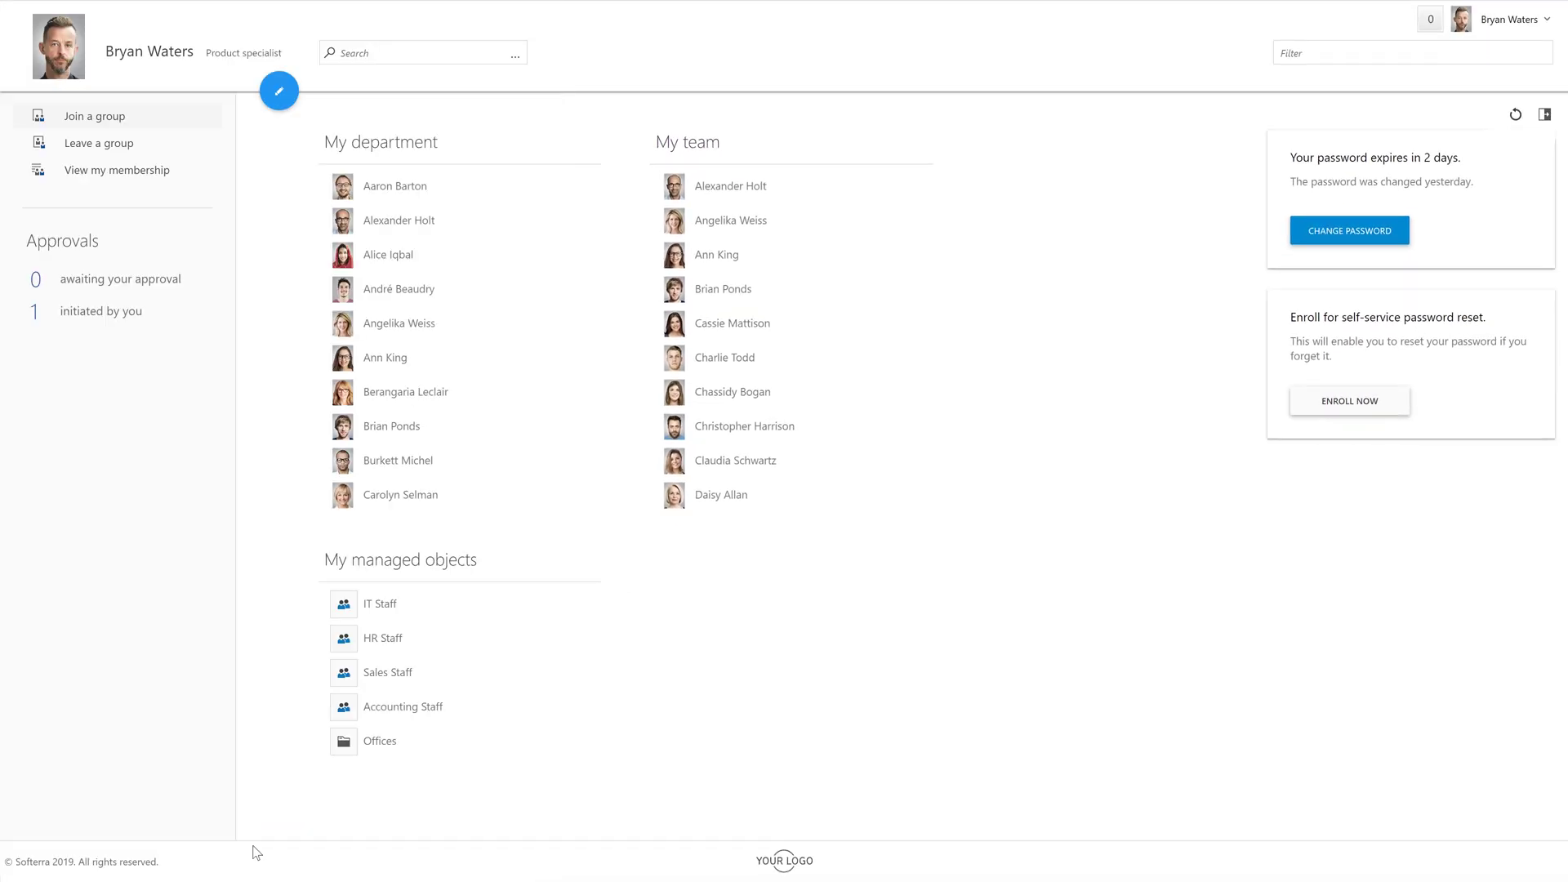
click(94, 319)
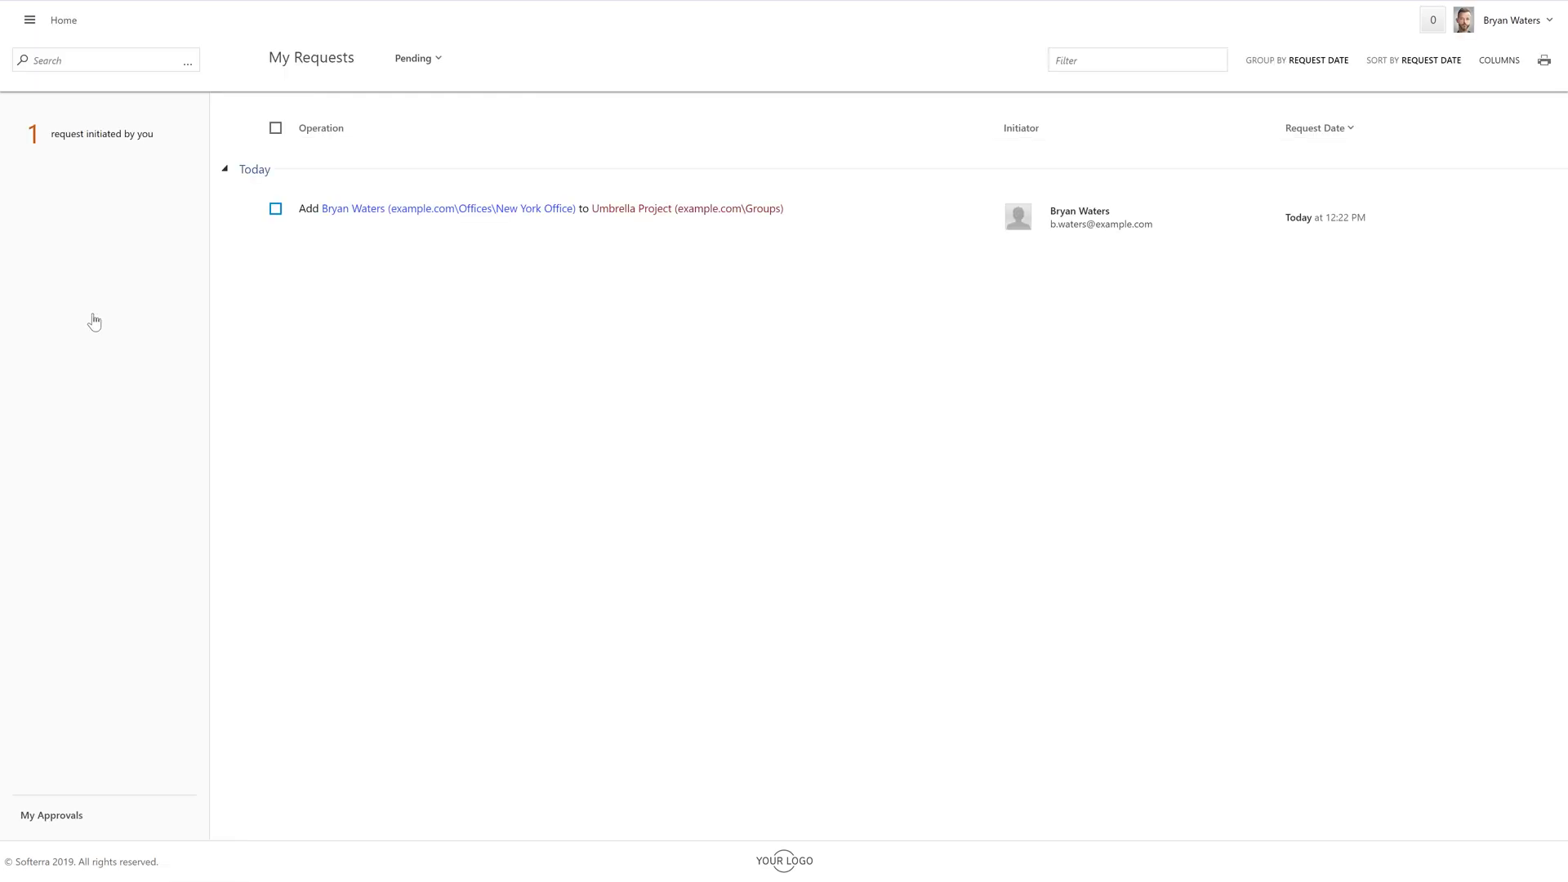
Step: Open the pending Umbrella Project request and view all six approvers
click(362, 210)
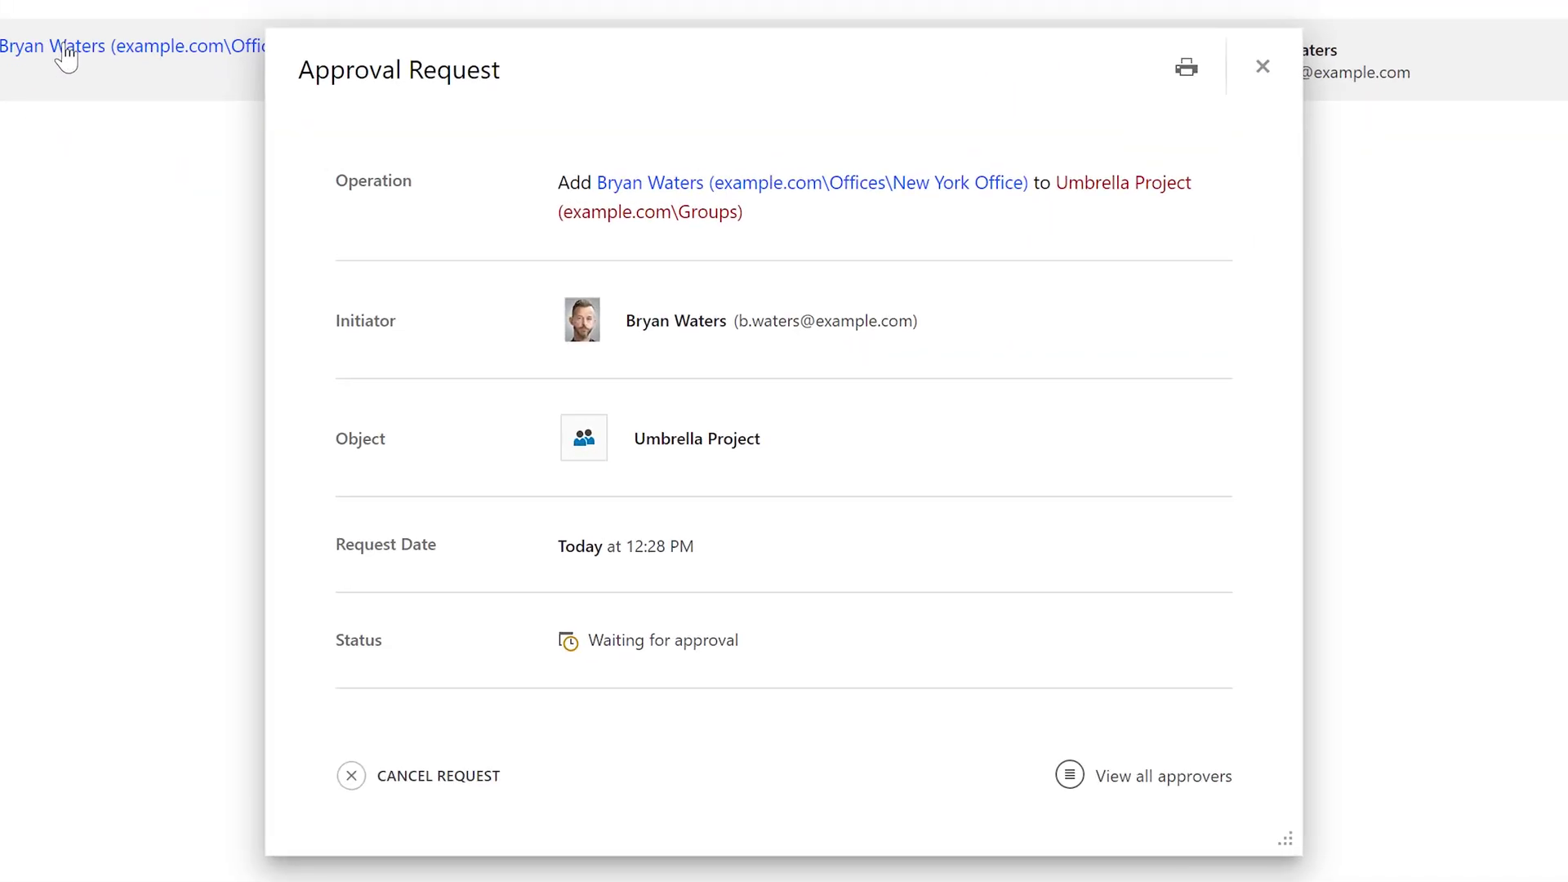
click(1119, 787)
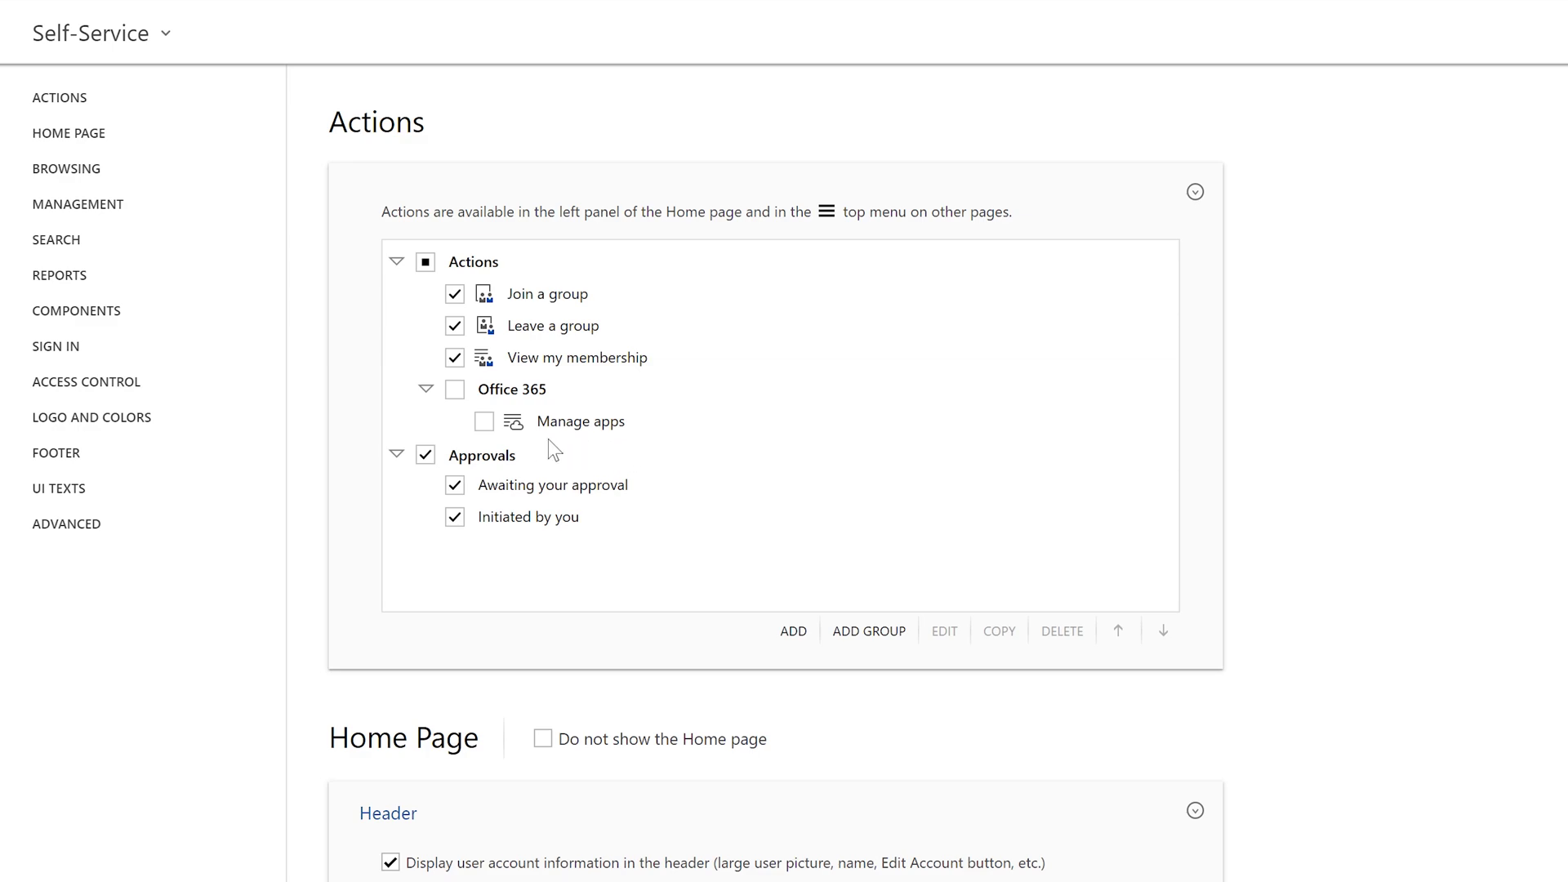
Step: Tick Manage apps under Office 365 in the Self-Service actions tree
click(485, 422)
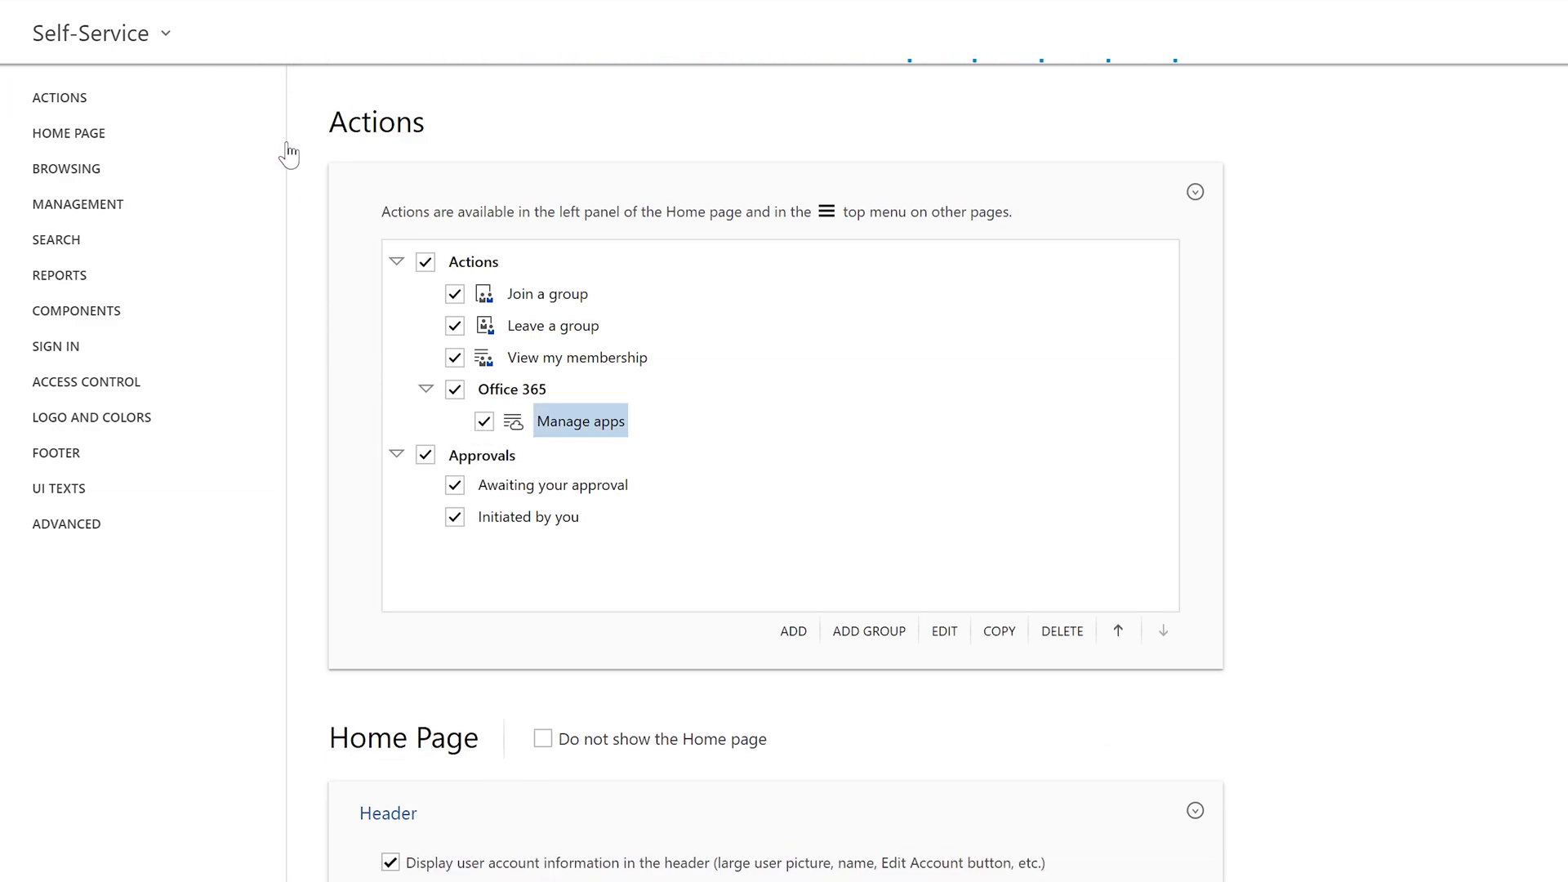
click(288, 153)
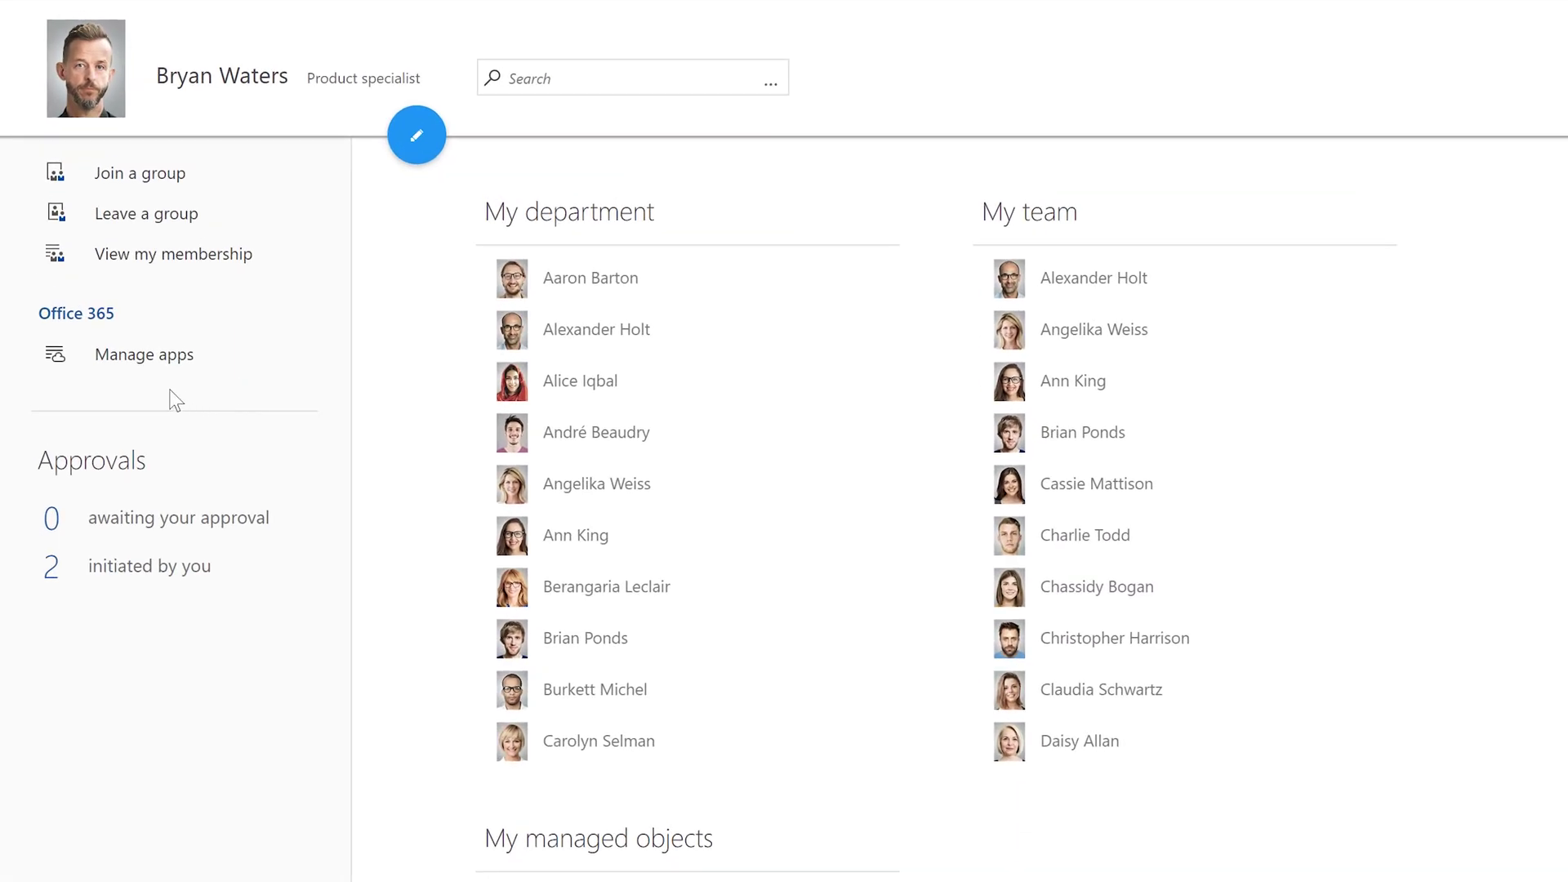
Step: Swap the Skype for Business Online licence for OneDrive for Business (Plan 2) and submit
click(130, 360)
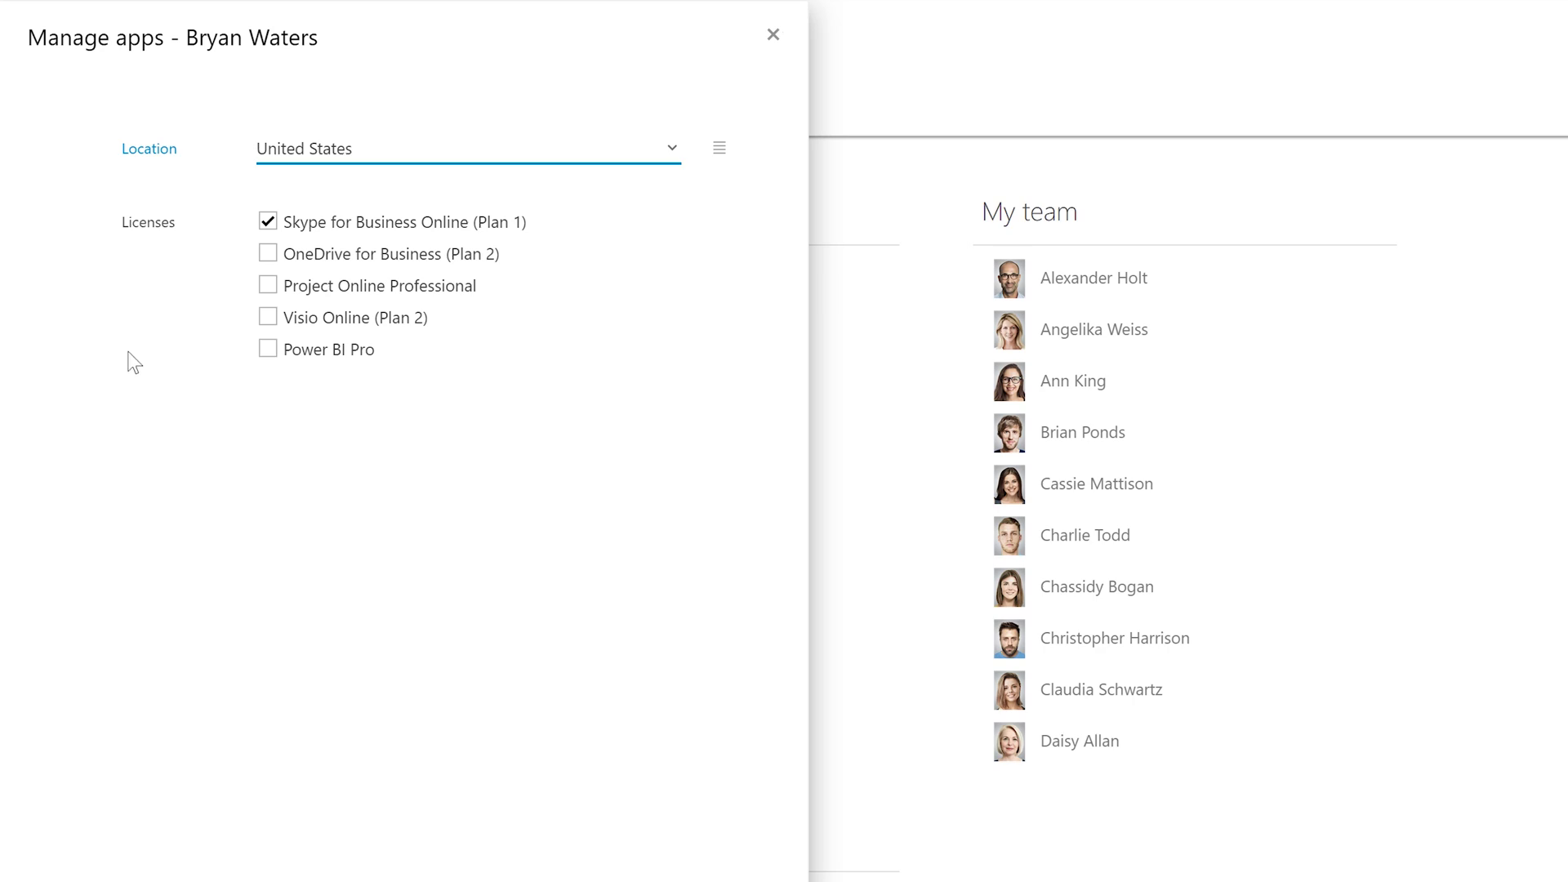
click(268, 222)
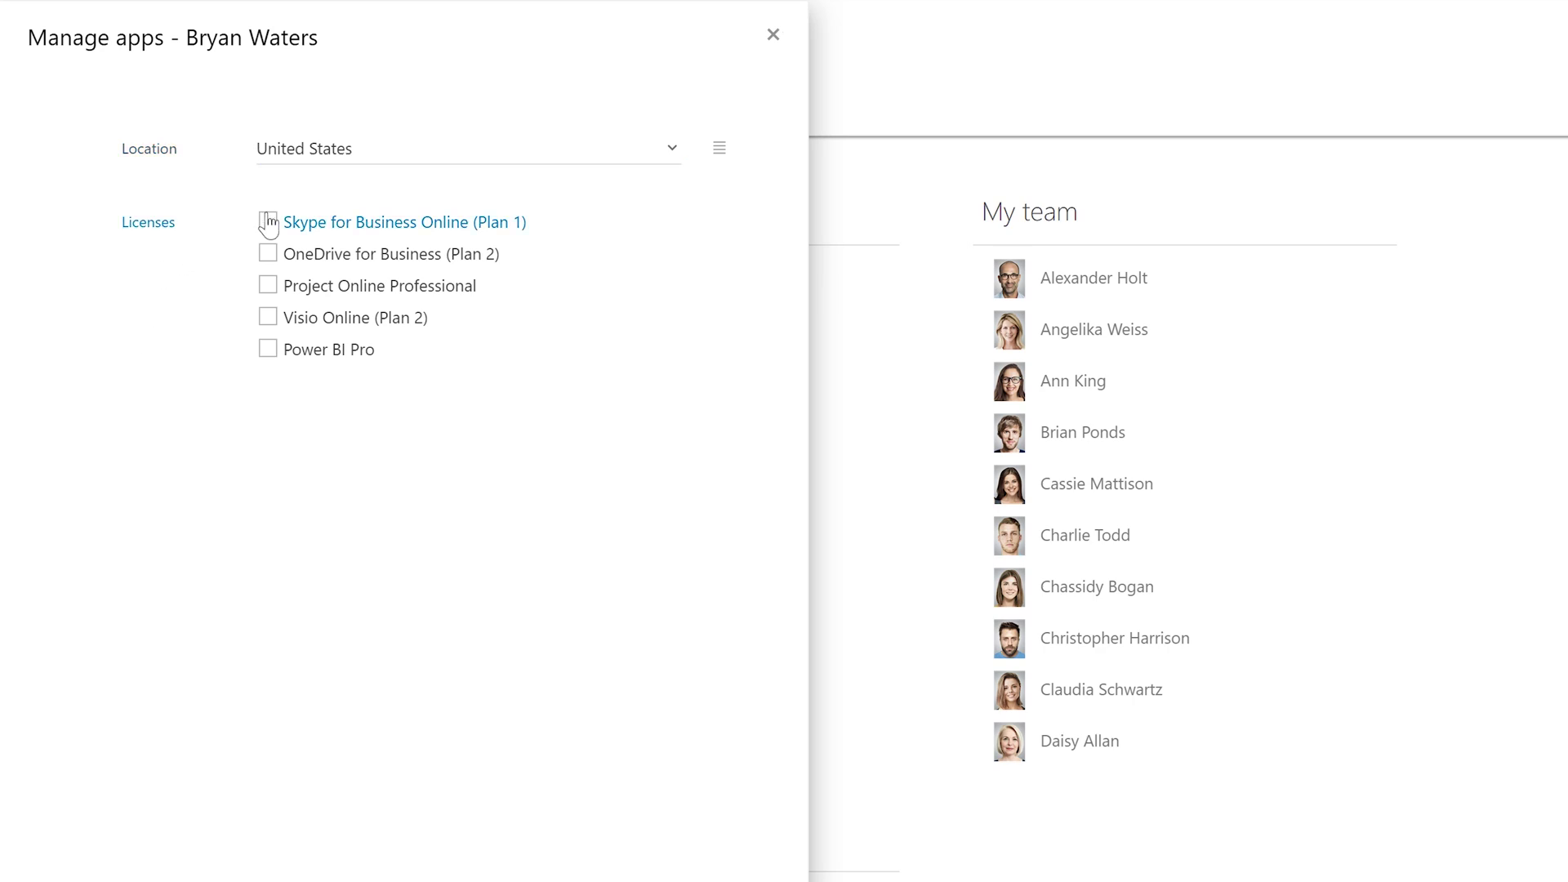
click(268, 253)
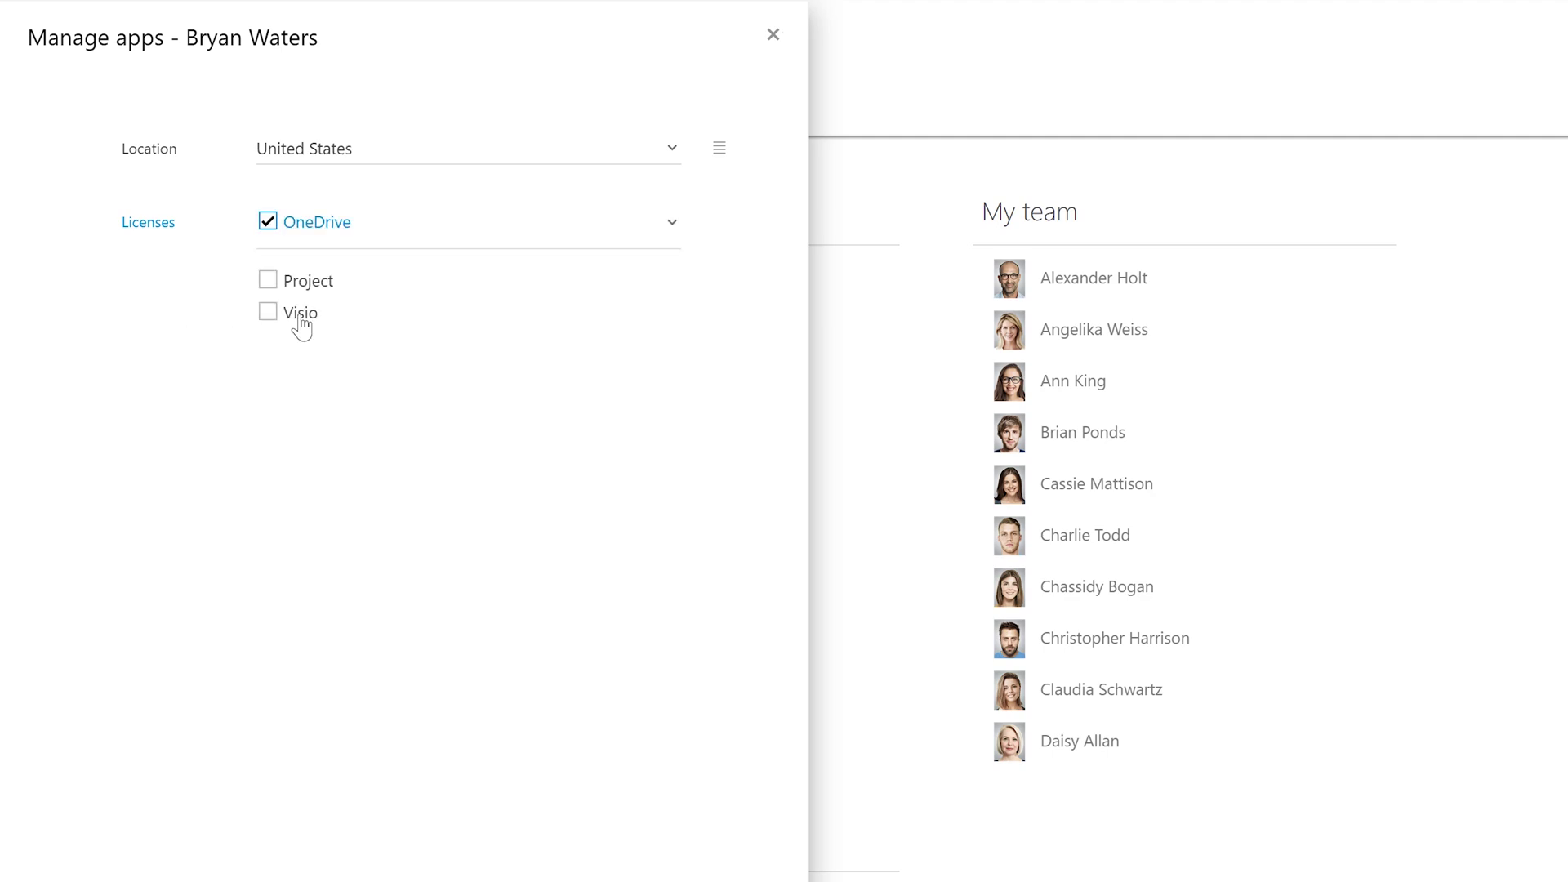
click(669, 222)
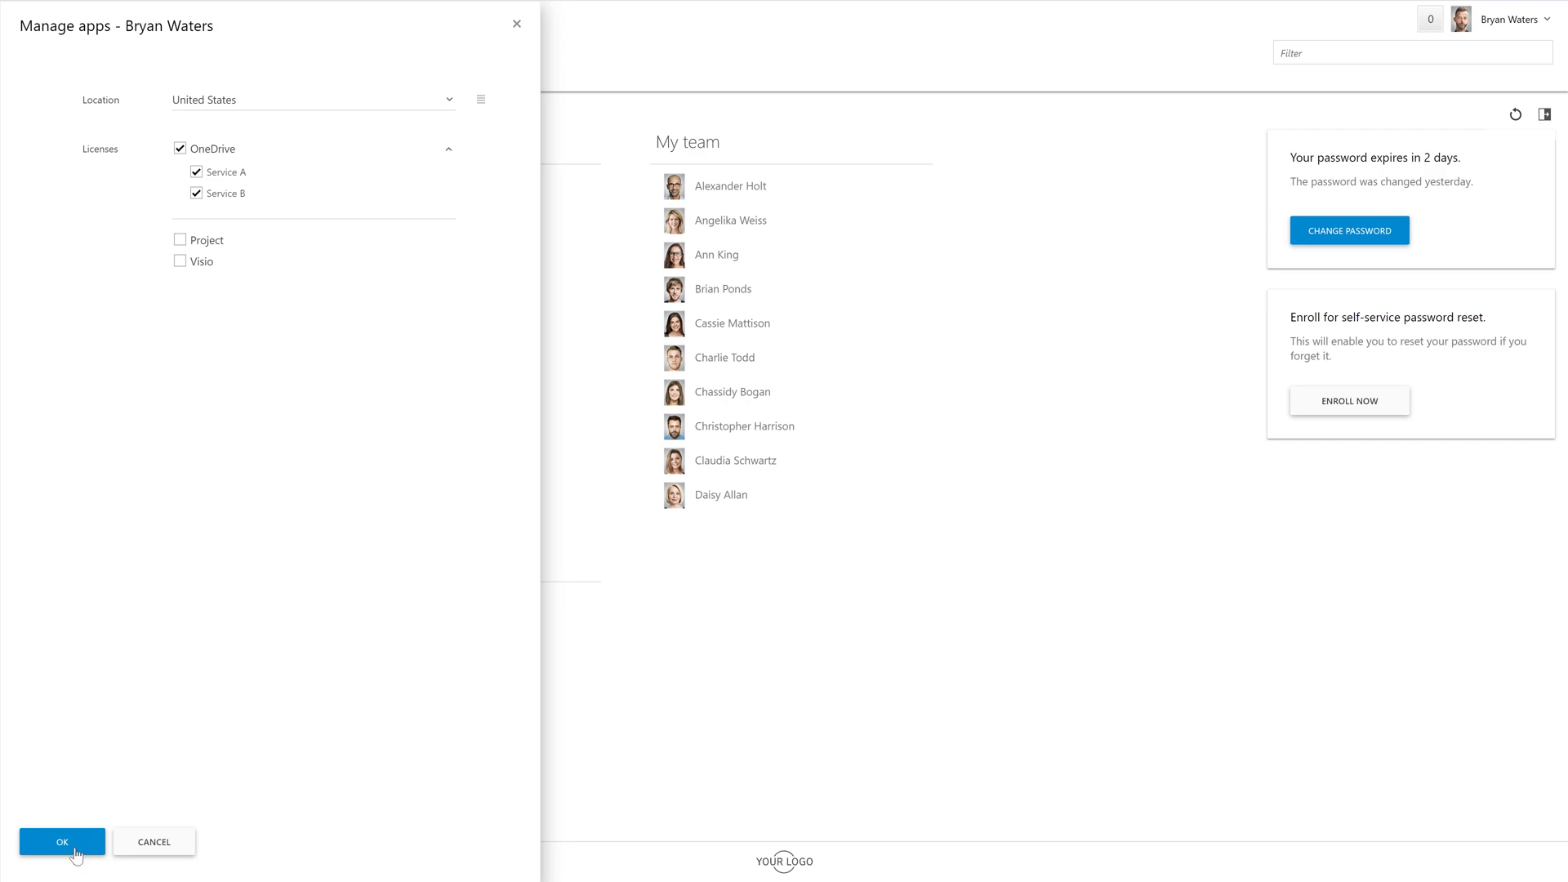
click(75, 850)
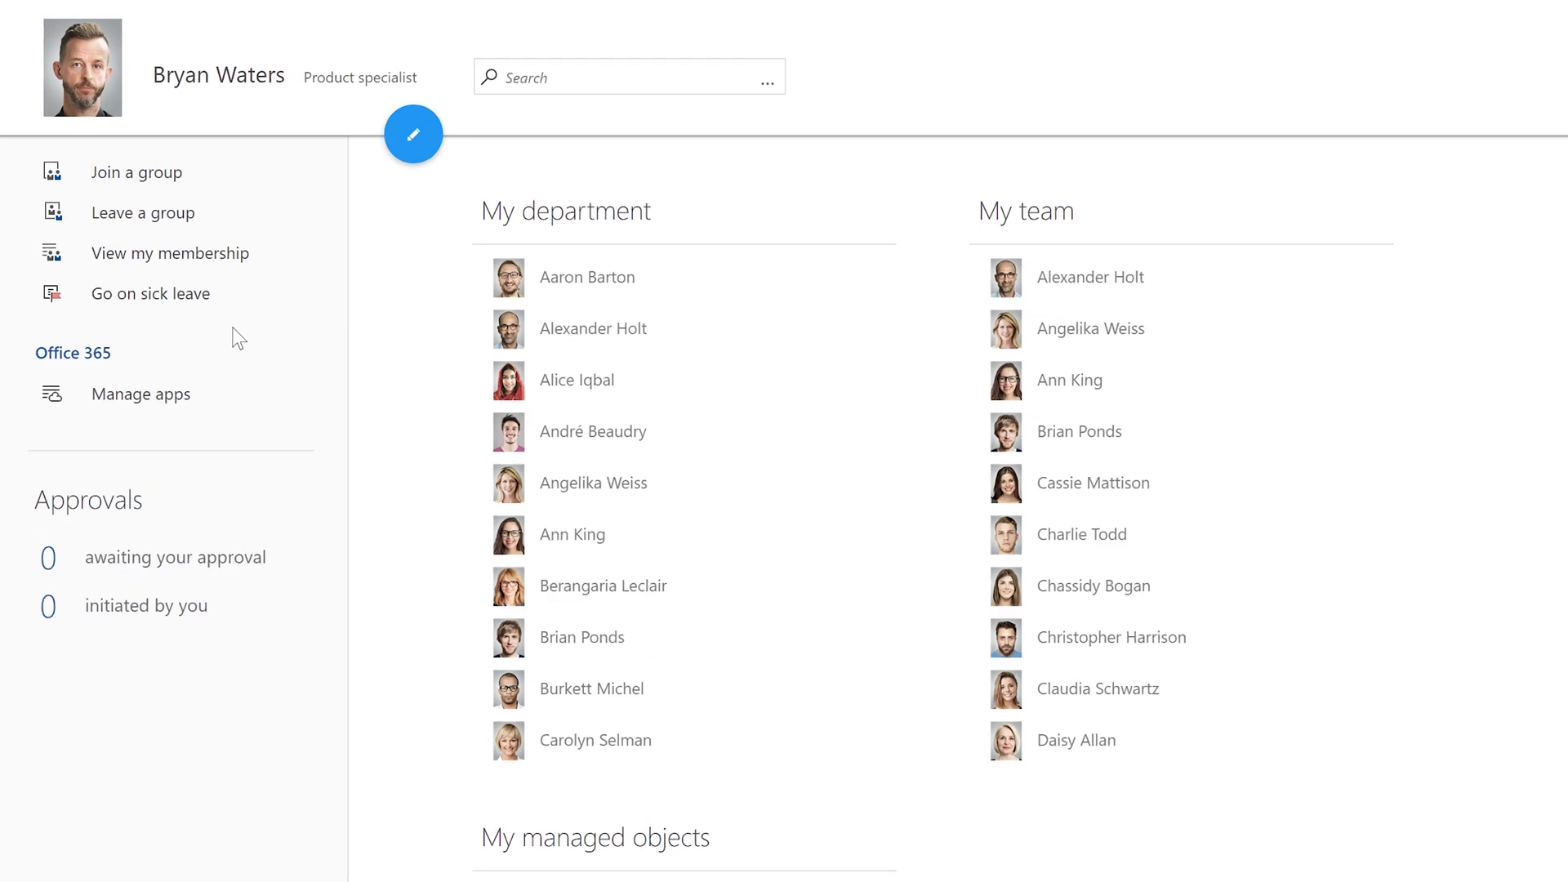
Step: Submit a sick leave request with the manager message and 'unable to check email' ticked
click(134, 303)
text(I got sick, so I have to stay at home.)
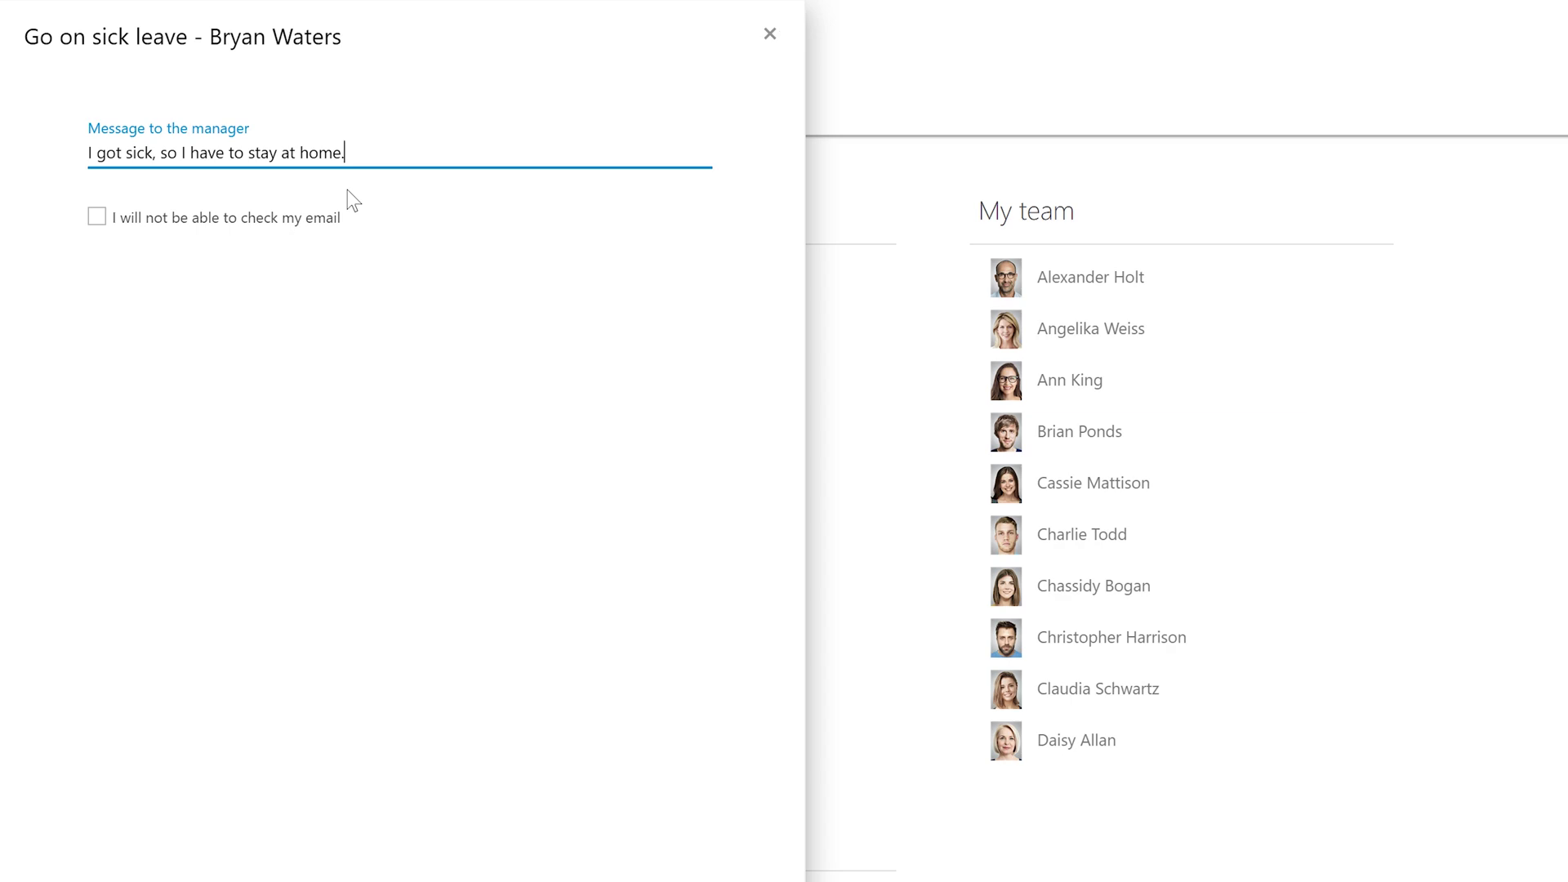
click(101, 225)
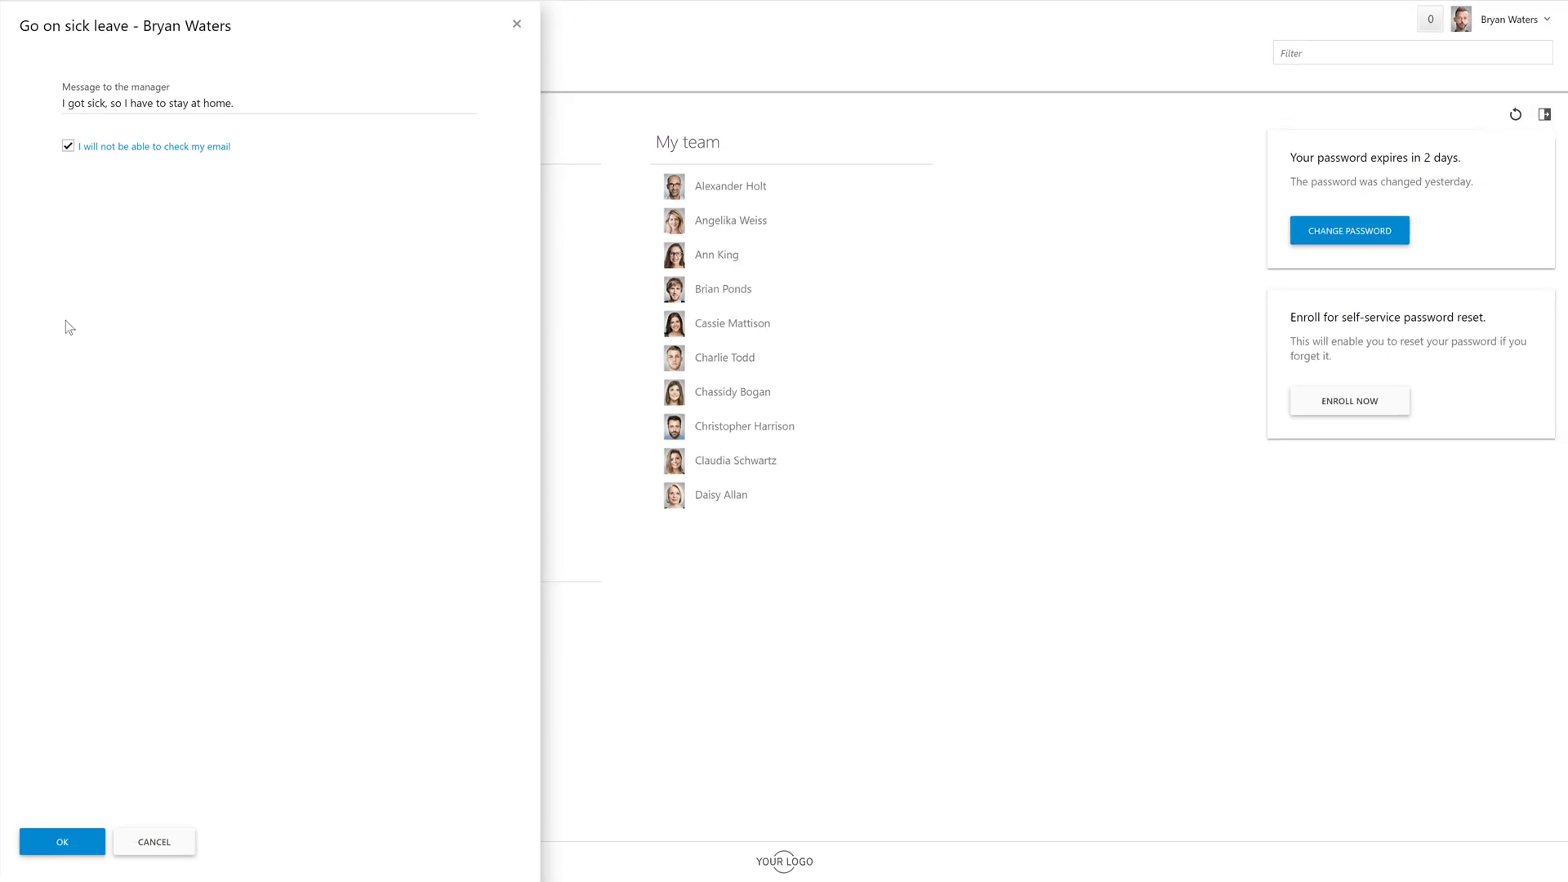
click(50, 842)
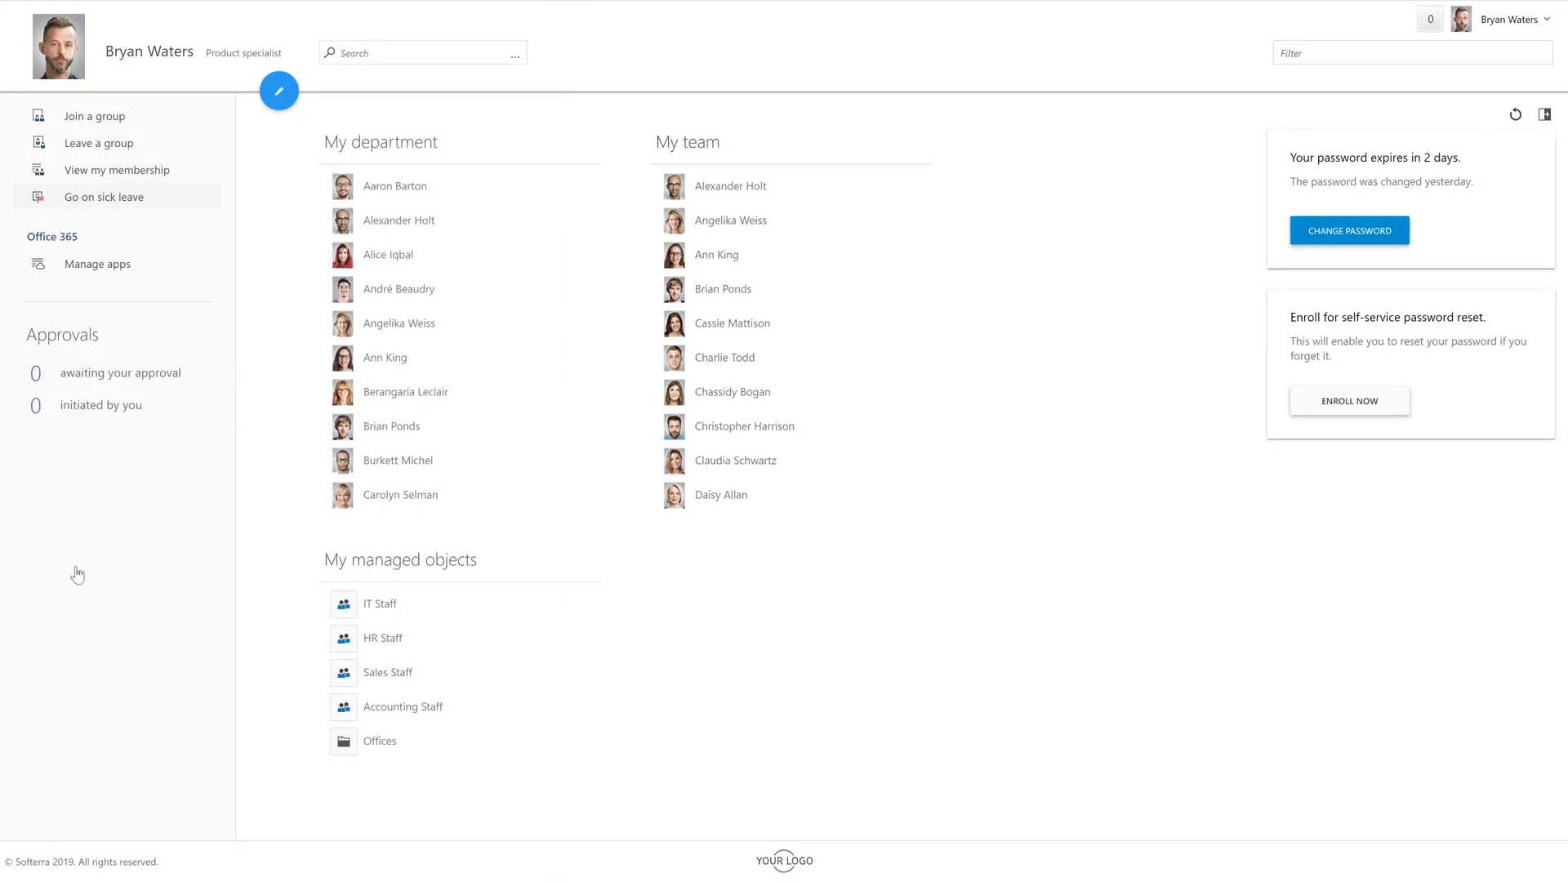
click(125, 54)
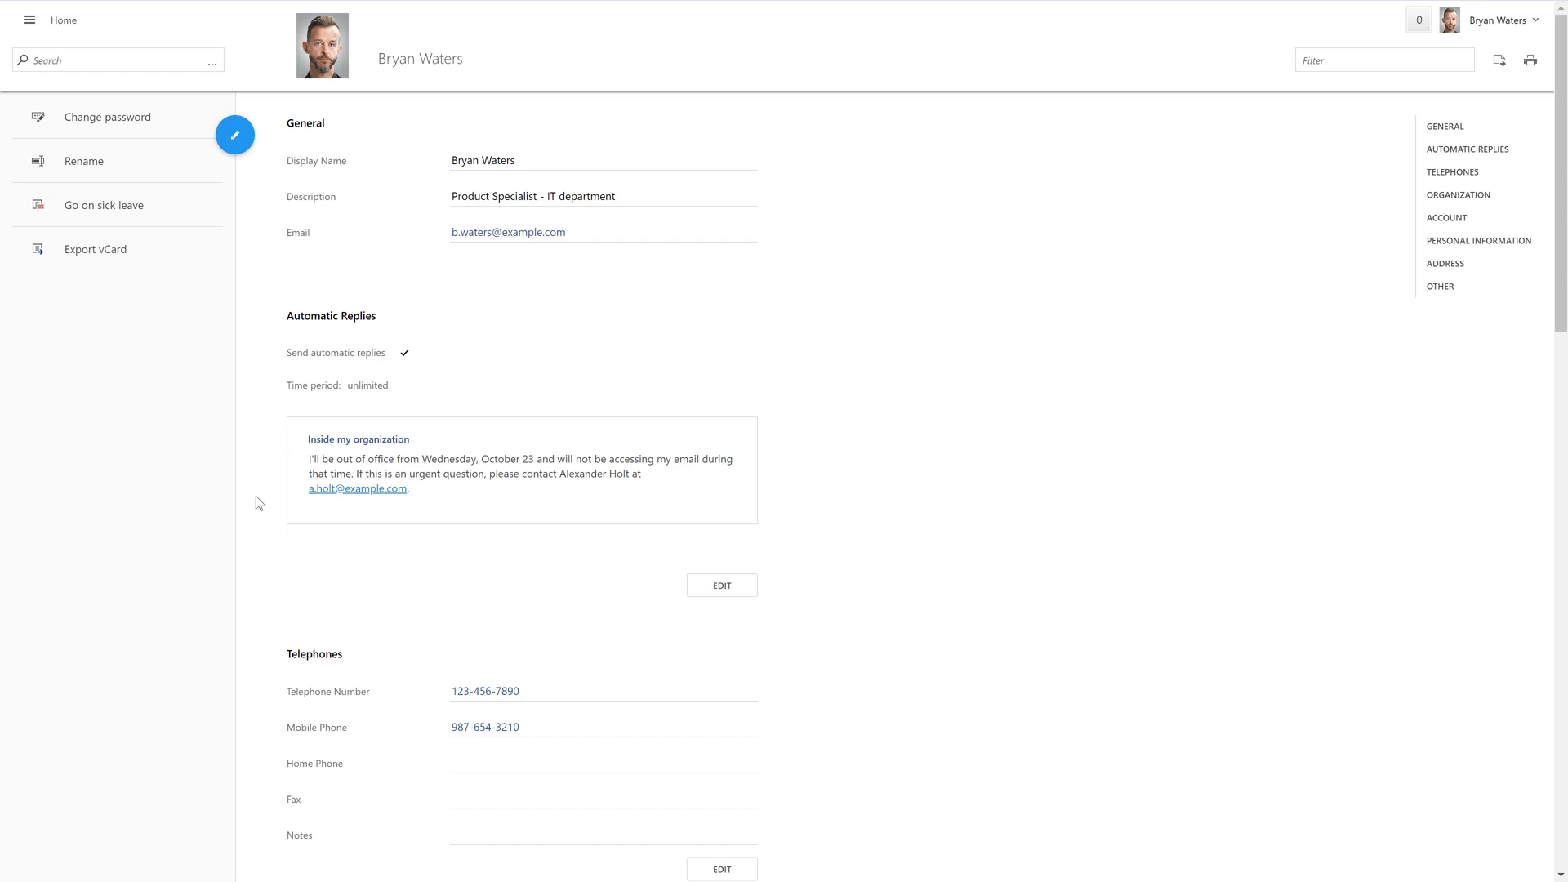
click(30, 20)
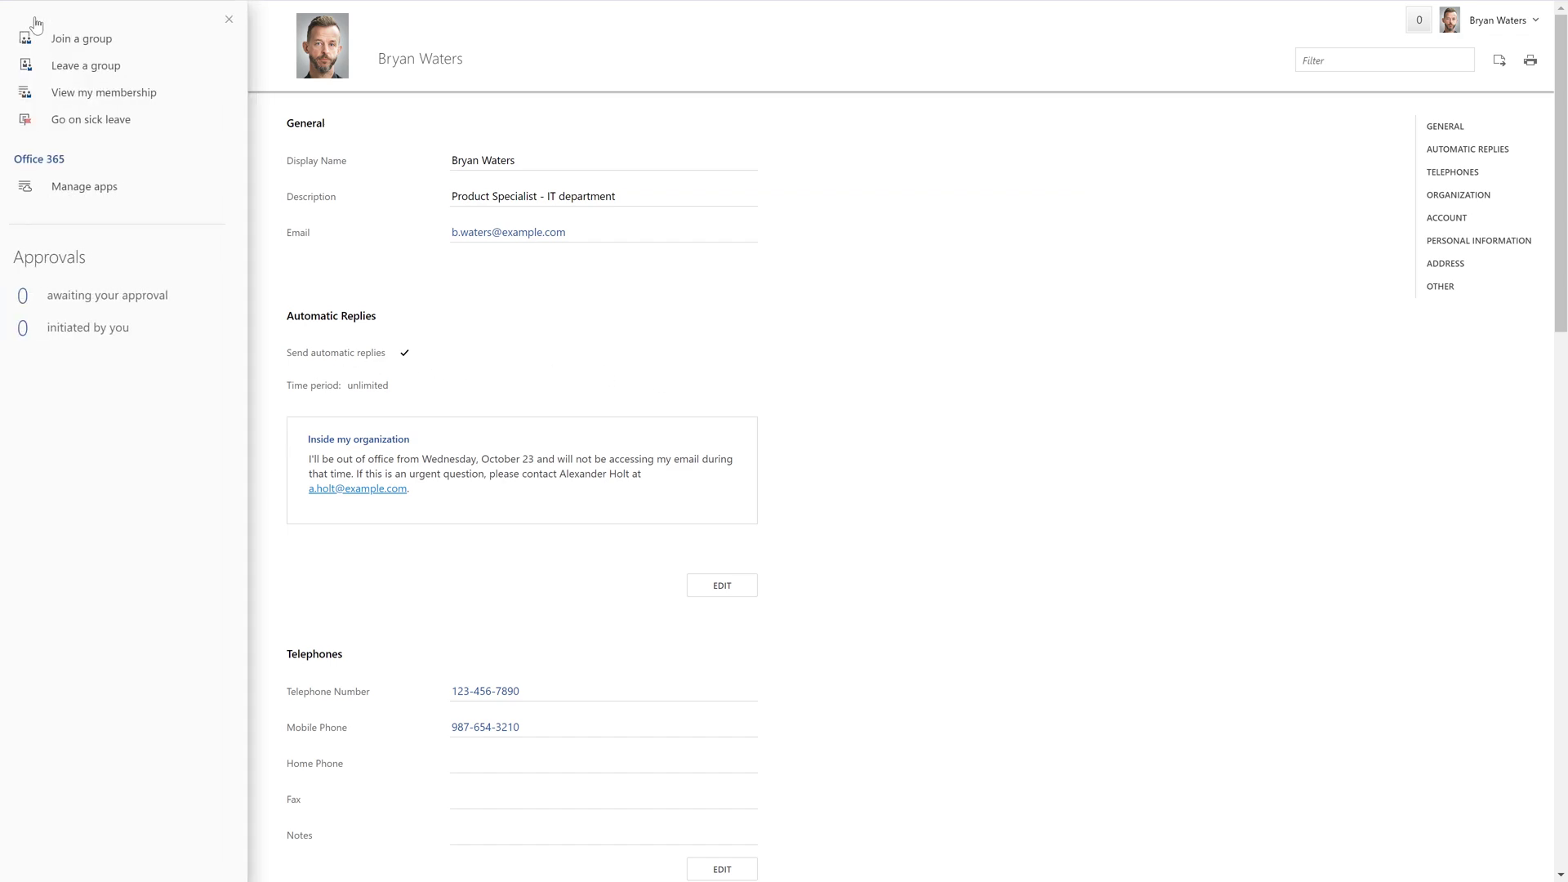
click(58, 91)
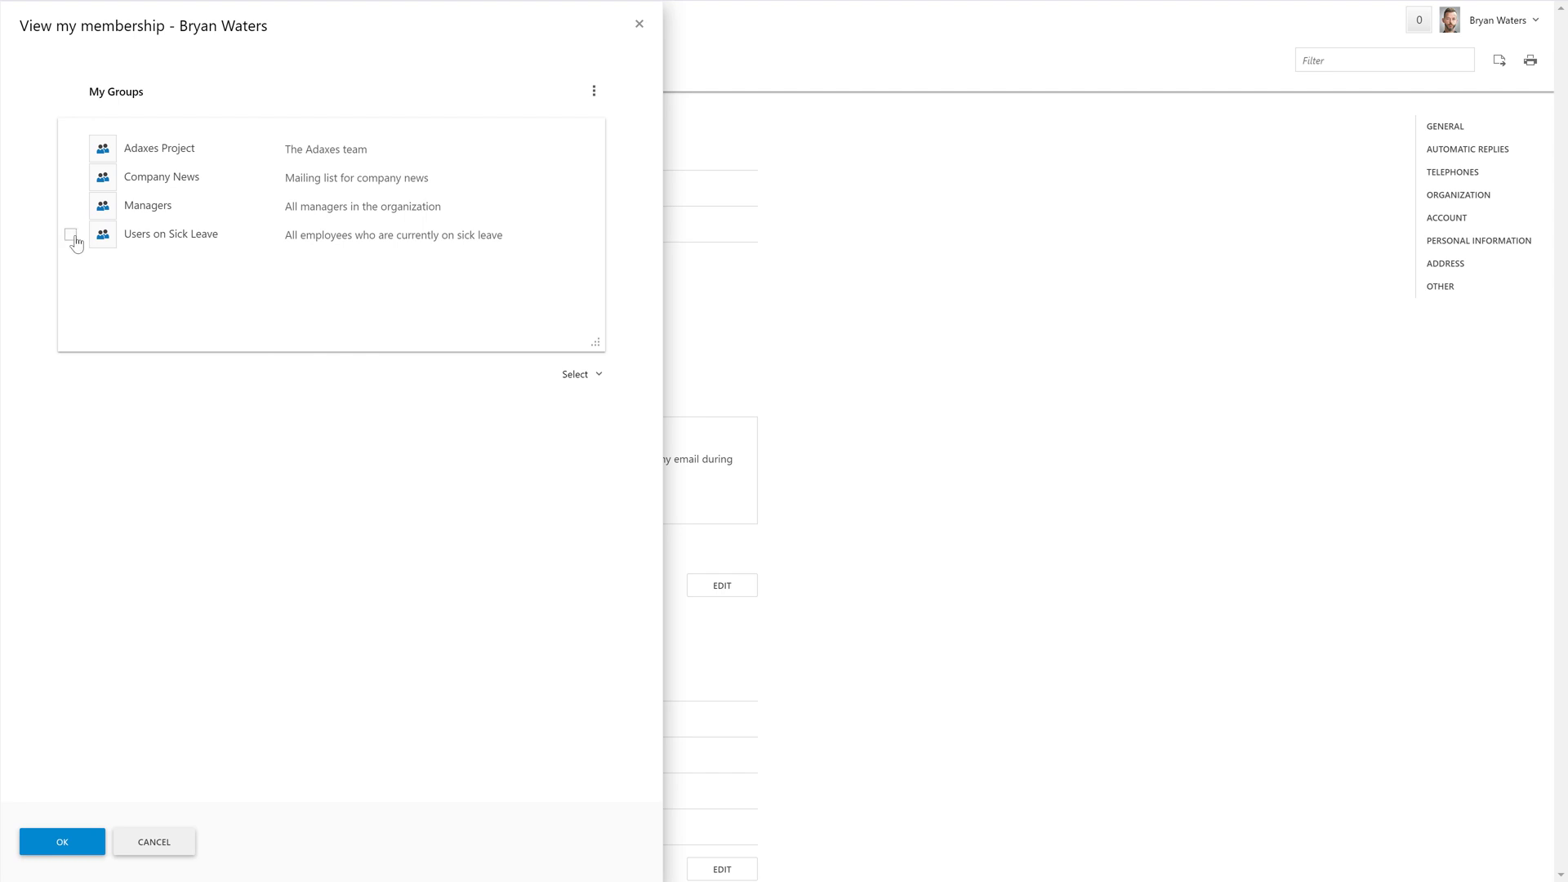
click(73, 239)
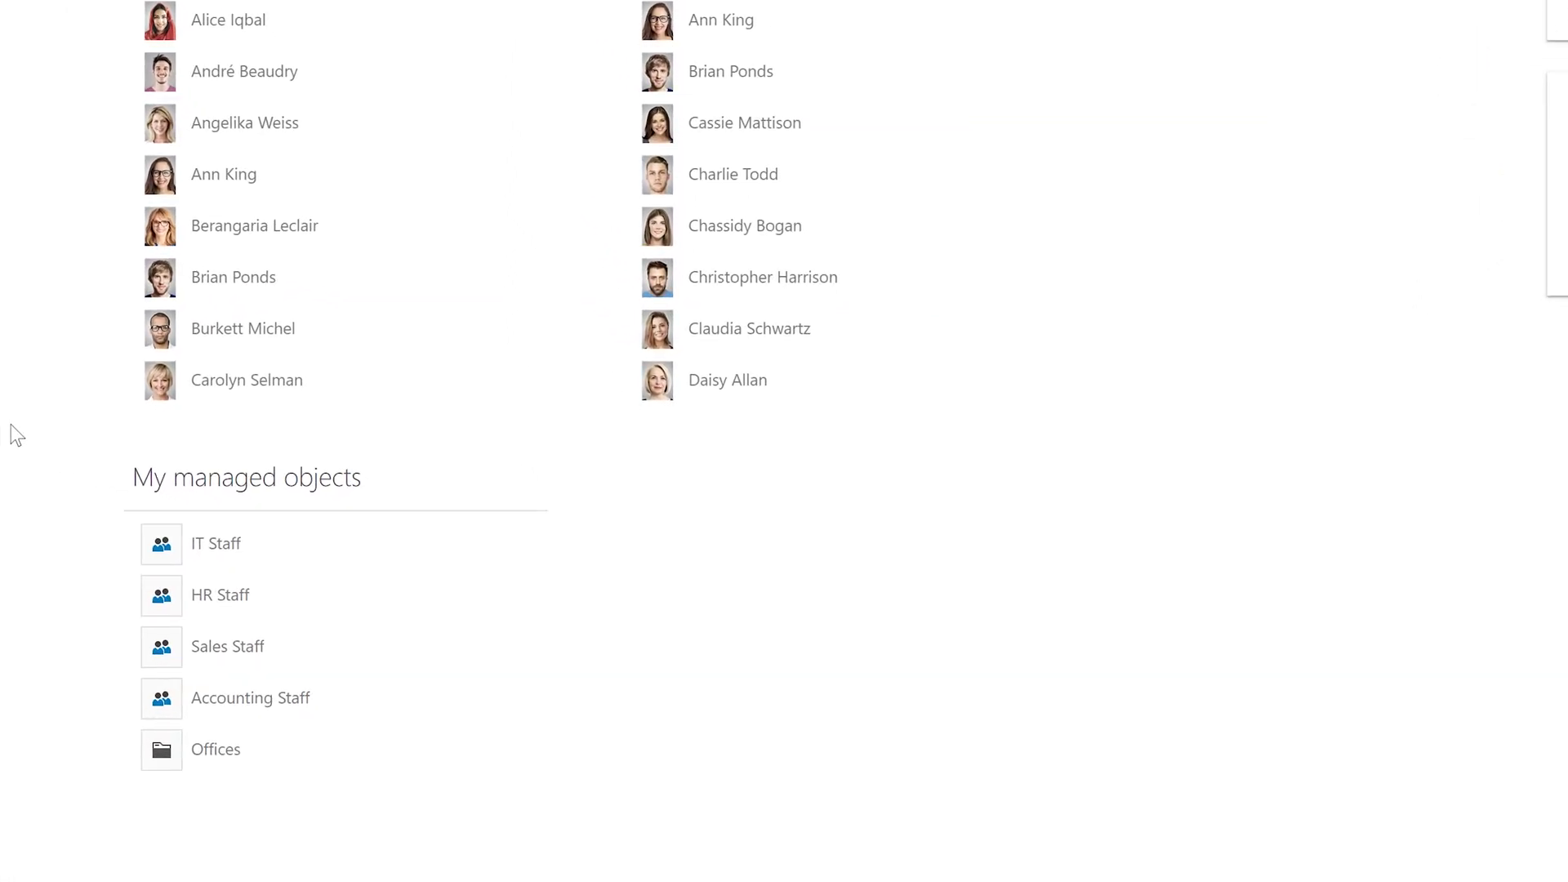
Step: From My managed objects, remove the chief human resources officer from HR Staff and confirm the removal
click(197, 593)
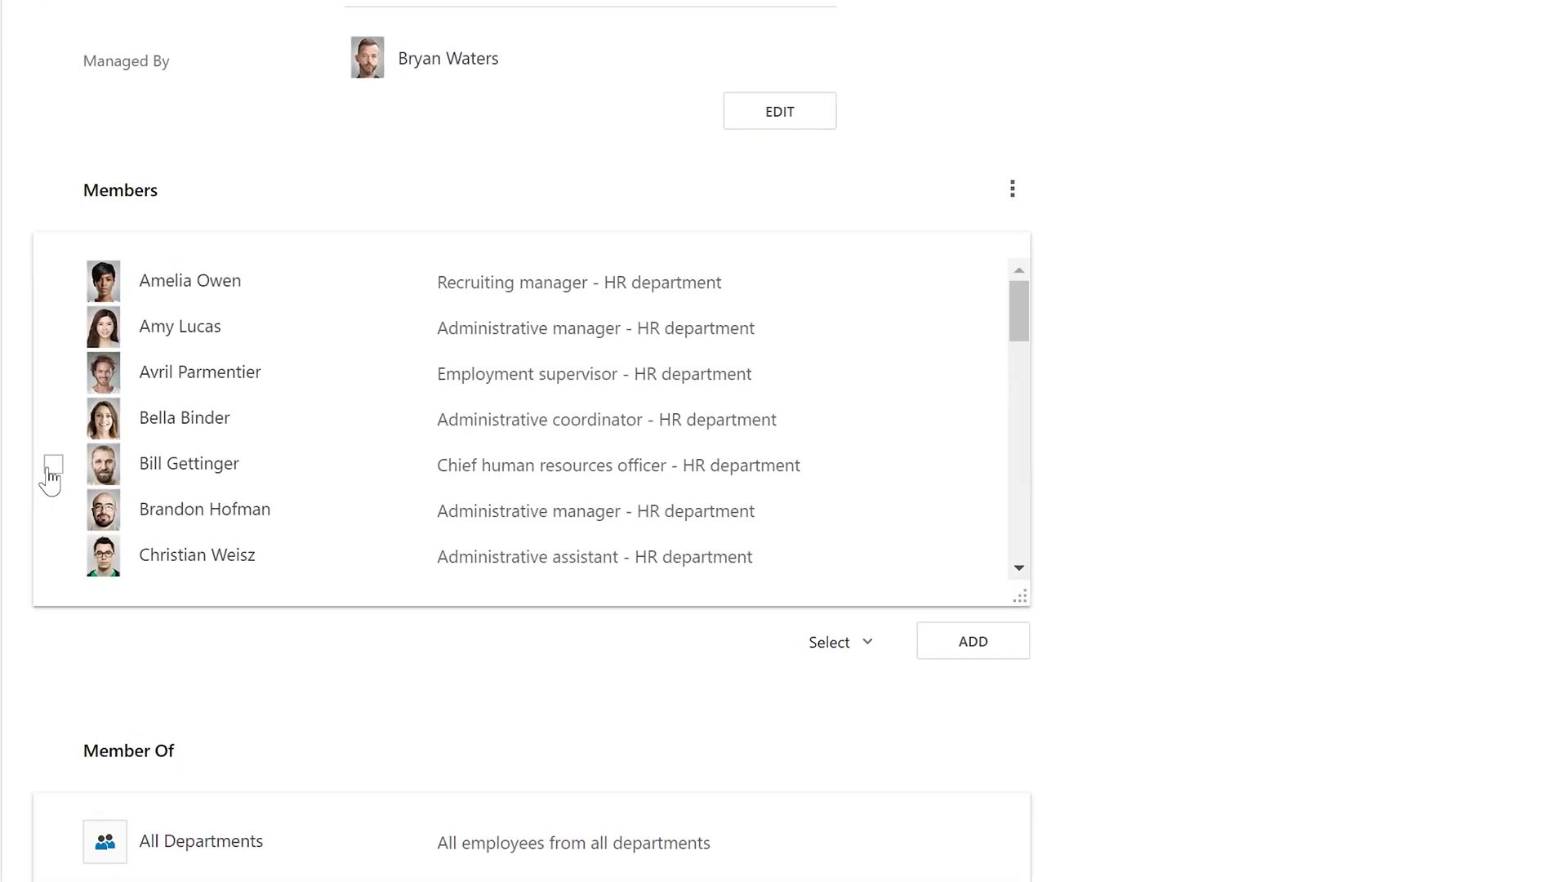
click(51, 467)
click(801, 641)
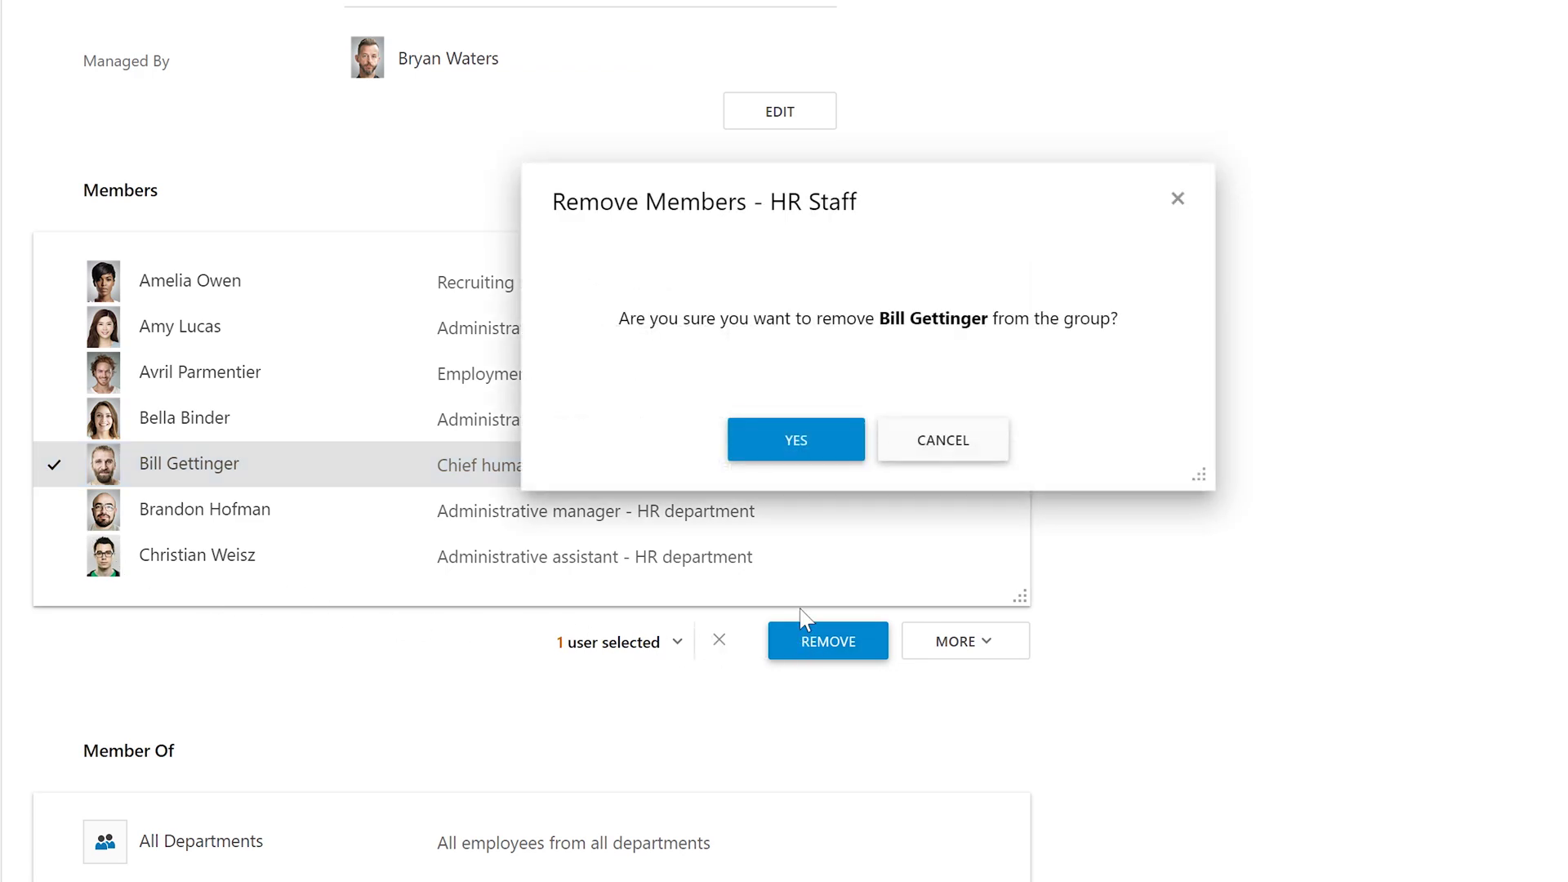
click(798, 461)
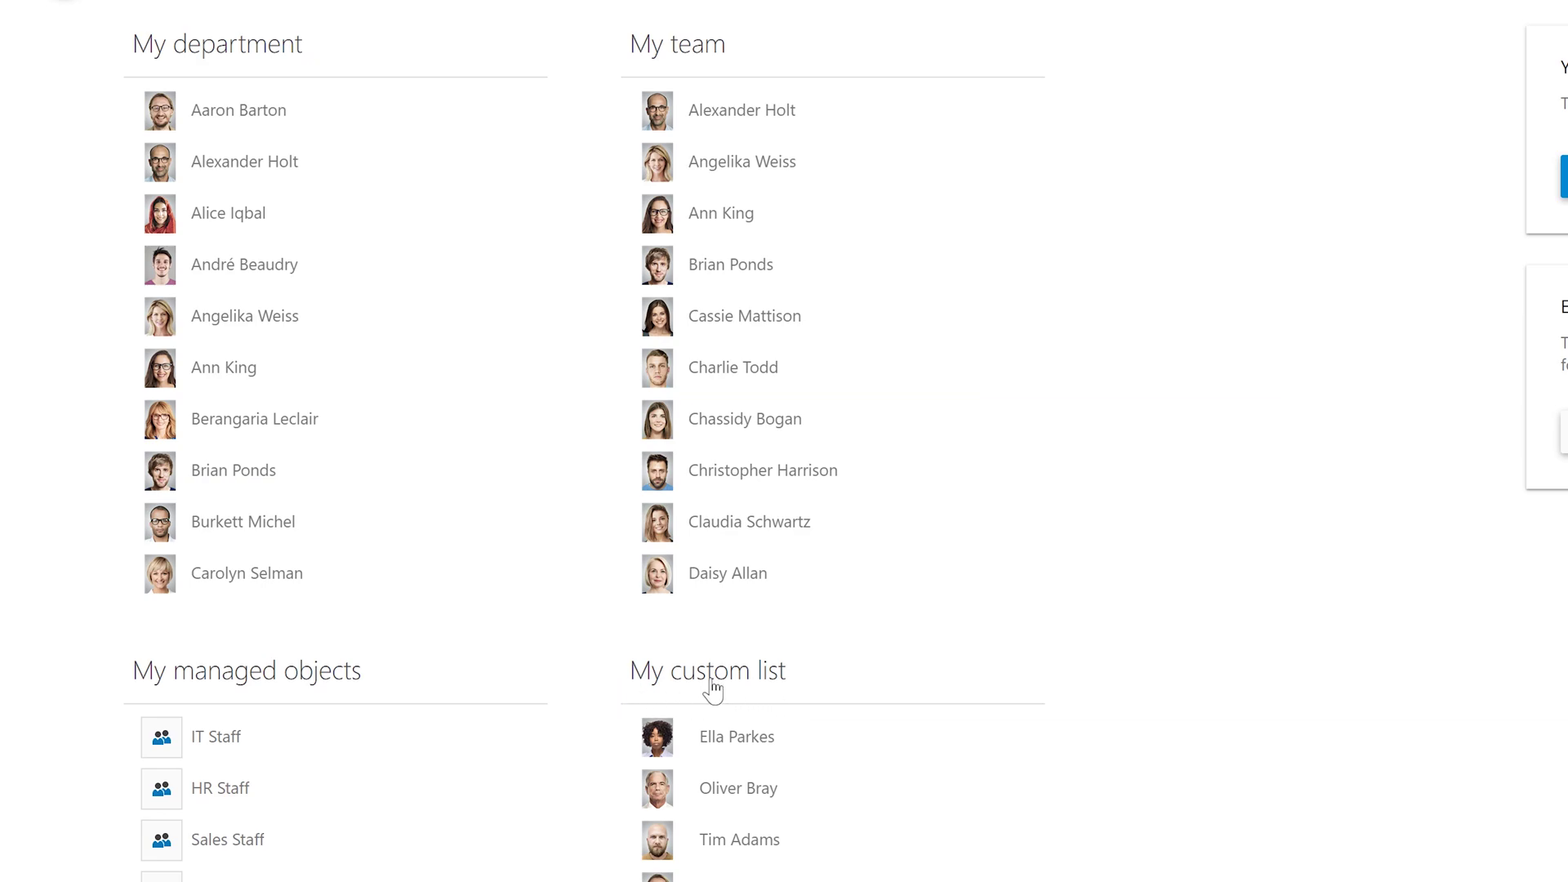
Step: Search the directory for 'Rick' and open the Accounting strategic planner's profile
click(709, 684)
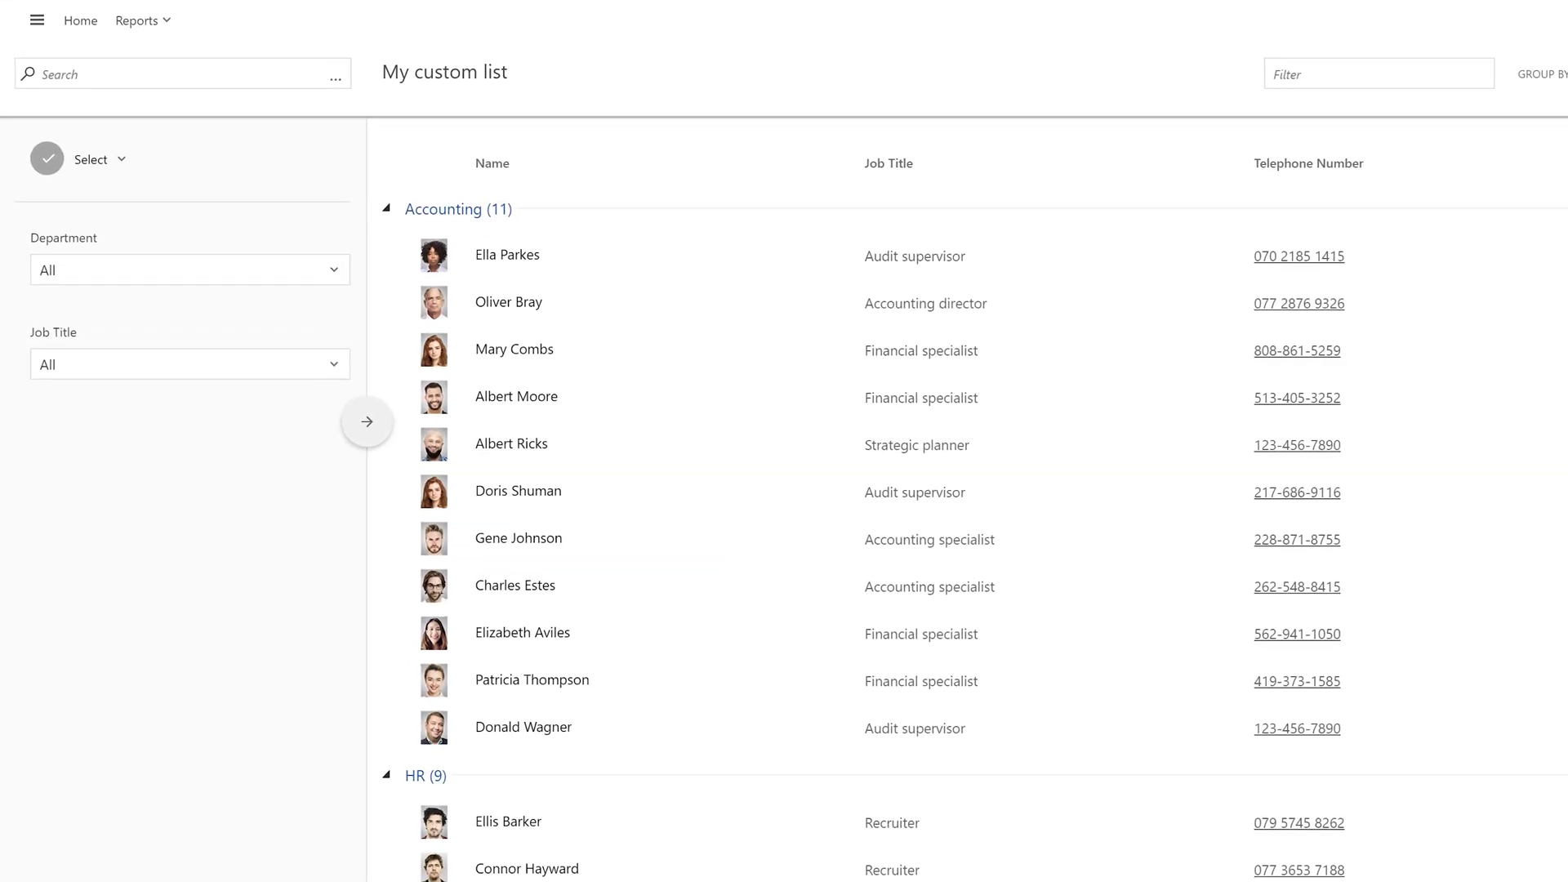
click(200, 93)
text(Rick)
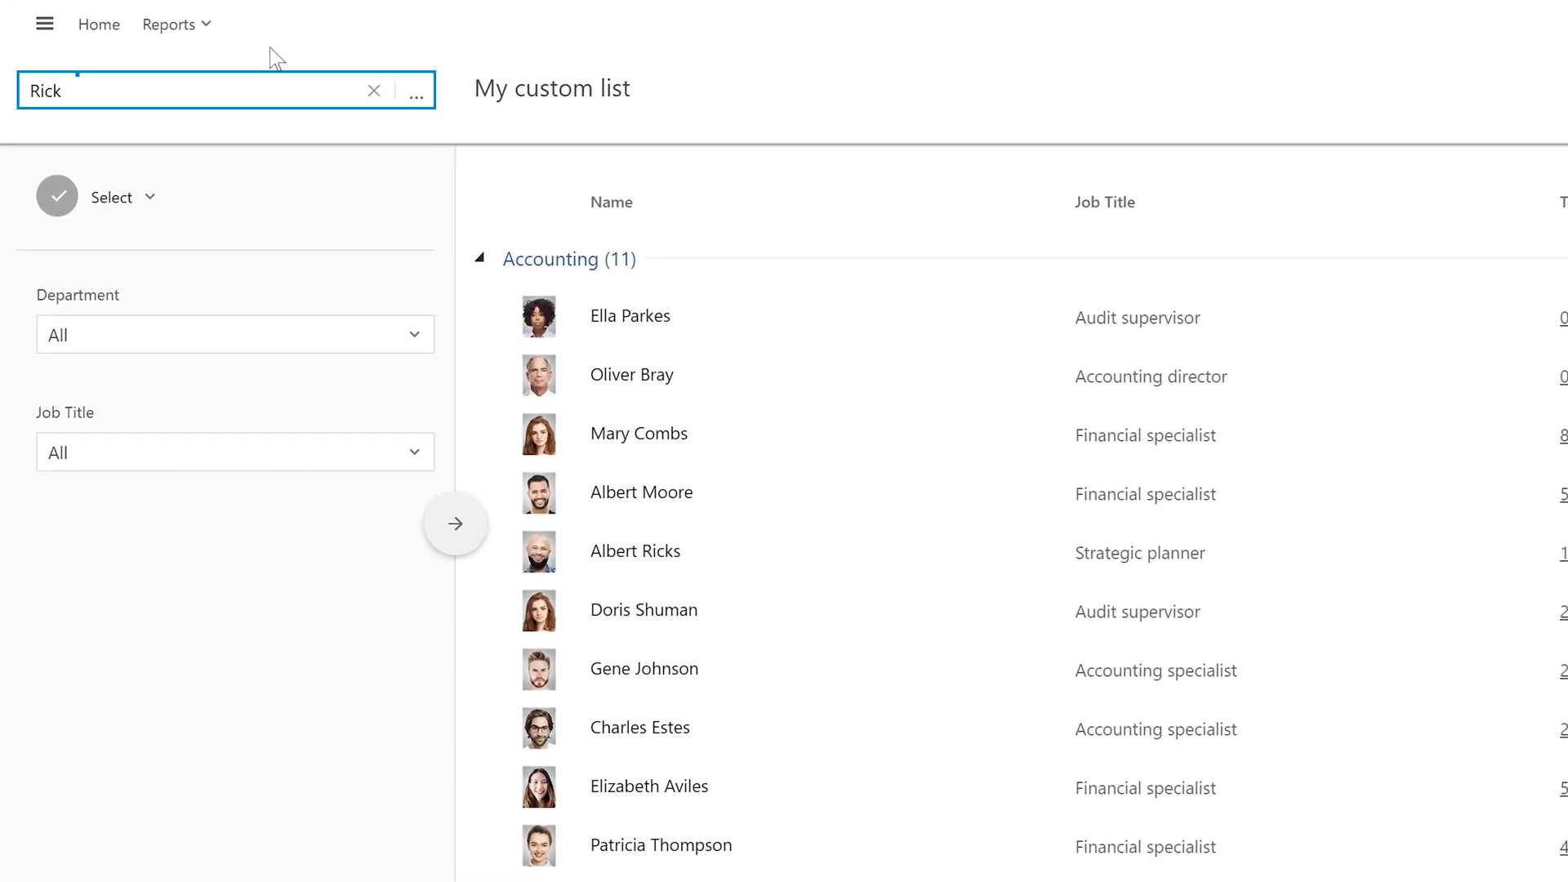
click(186, 236)
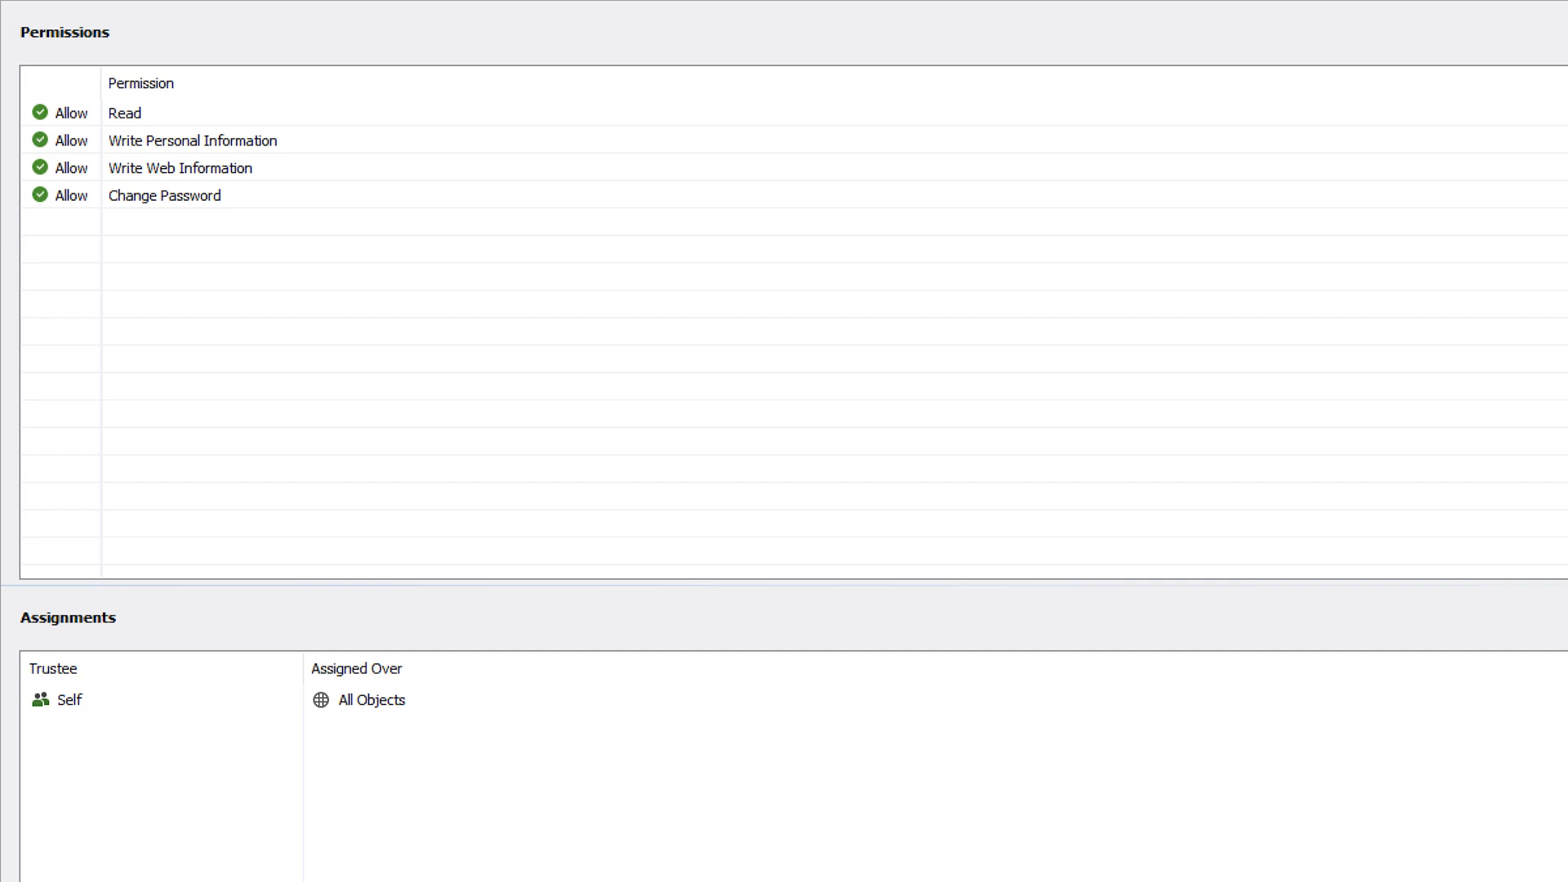
Step: Inspect the role's Self assignment over All Objects and select its four granted permissions
click(81, 704)
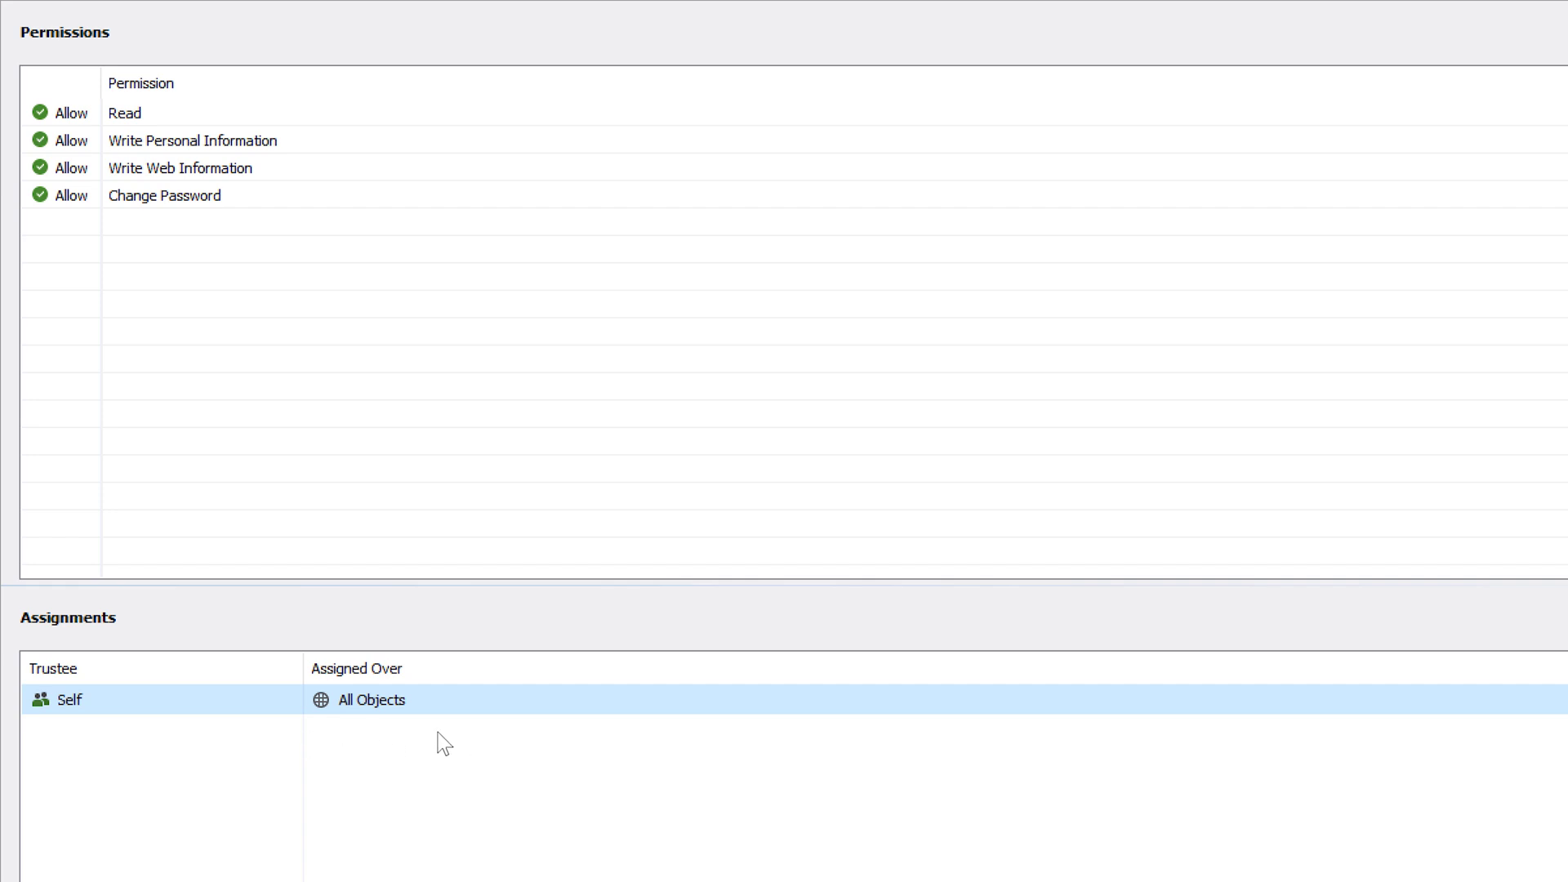
drag(73, 196, 79, 151)
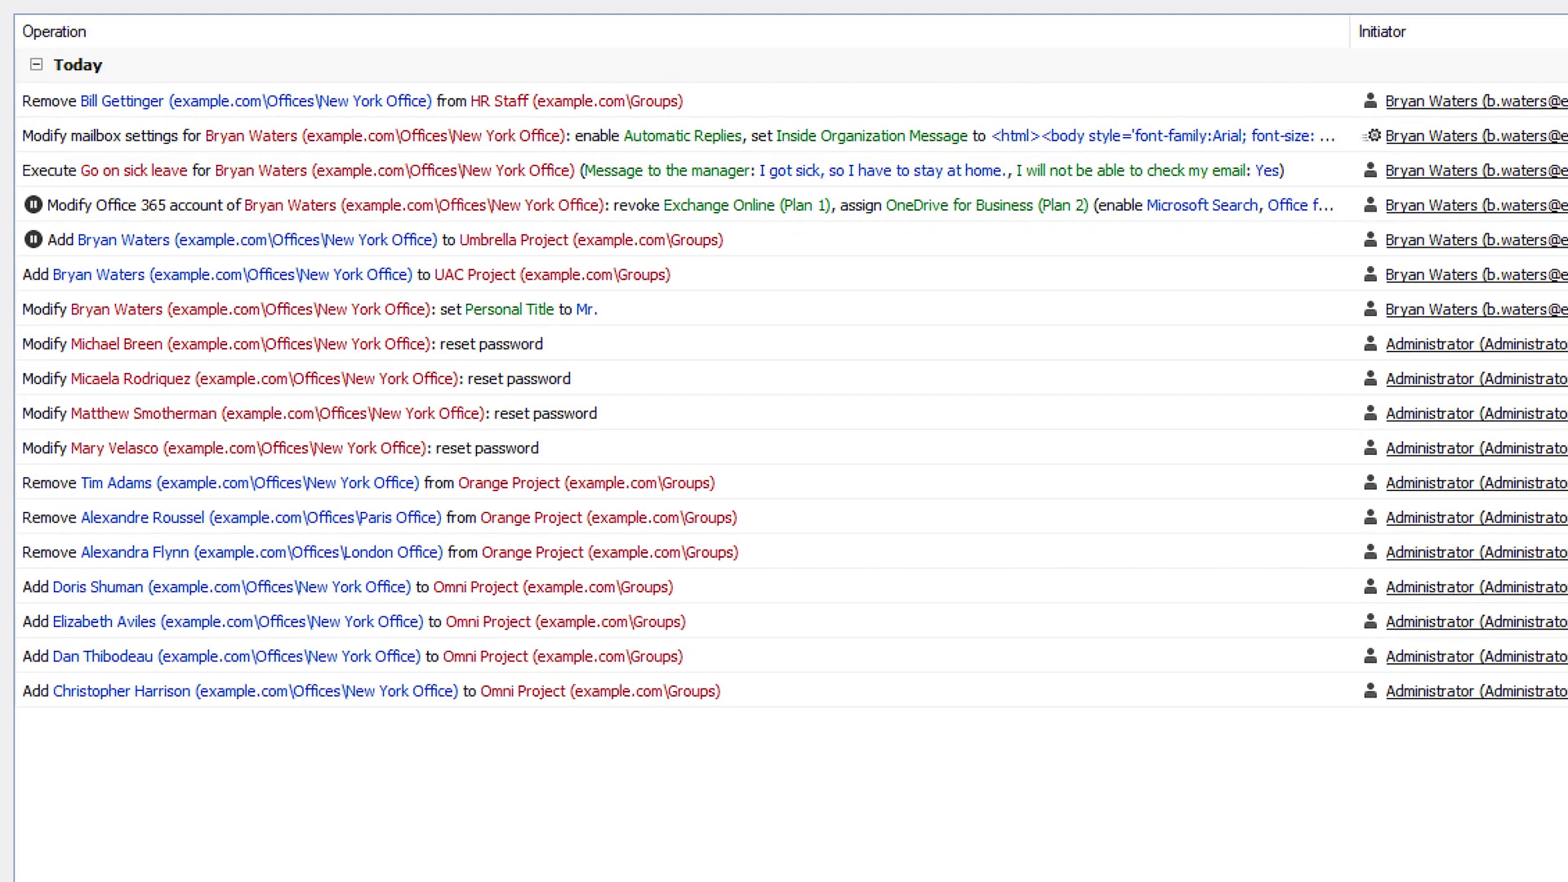
click(196, 317)
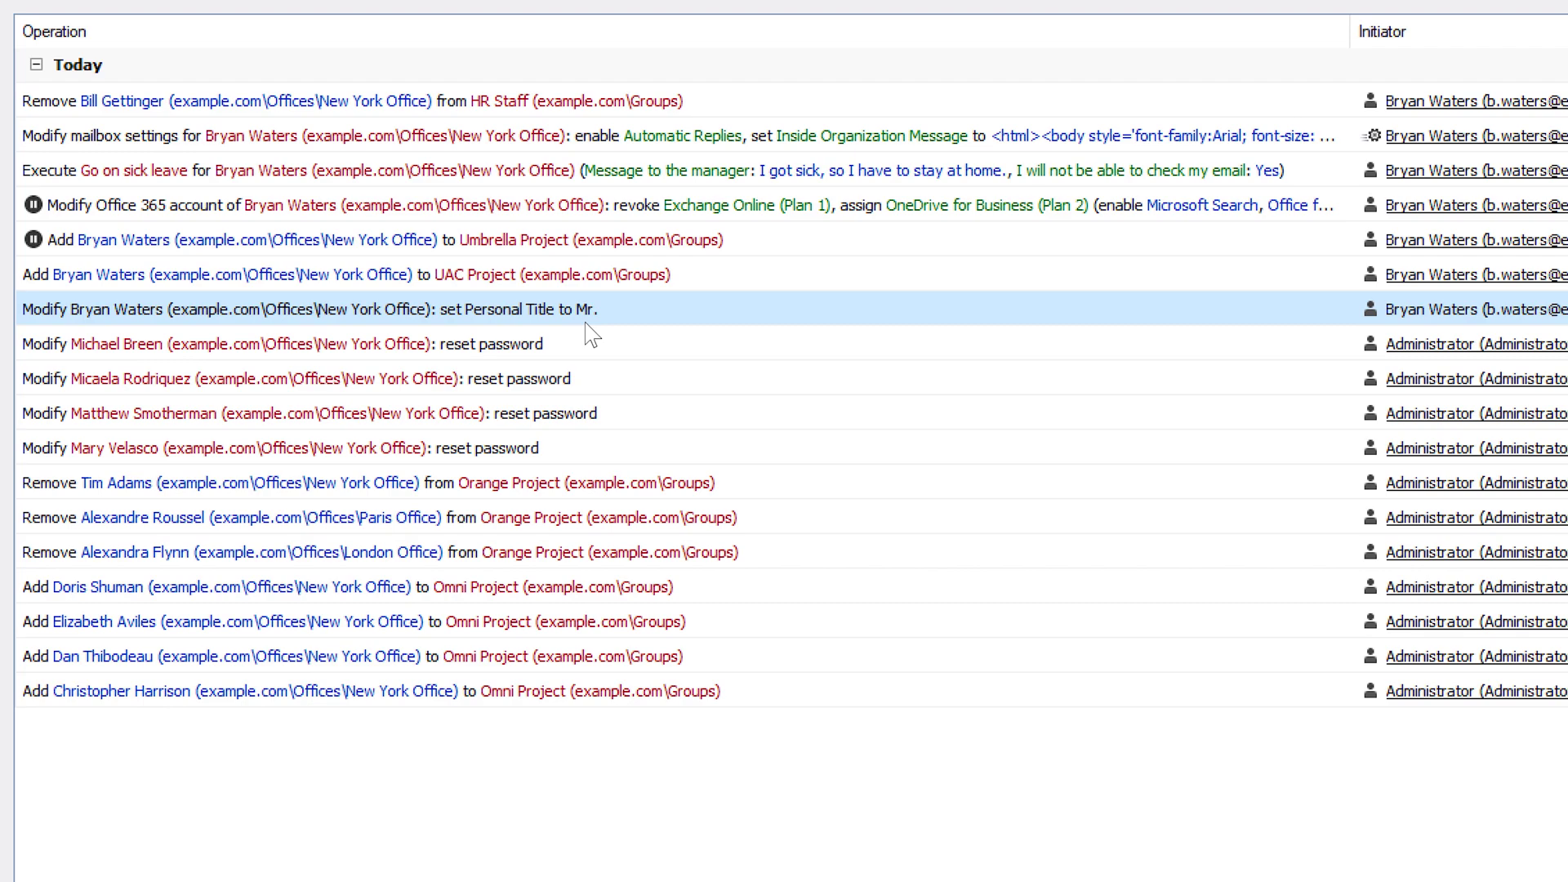
click(380, 278)
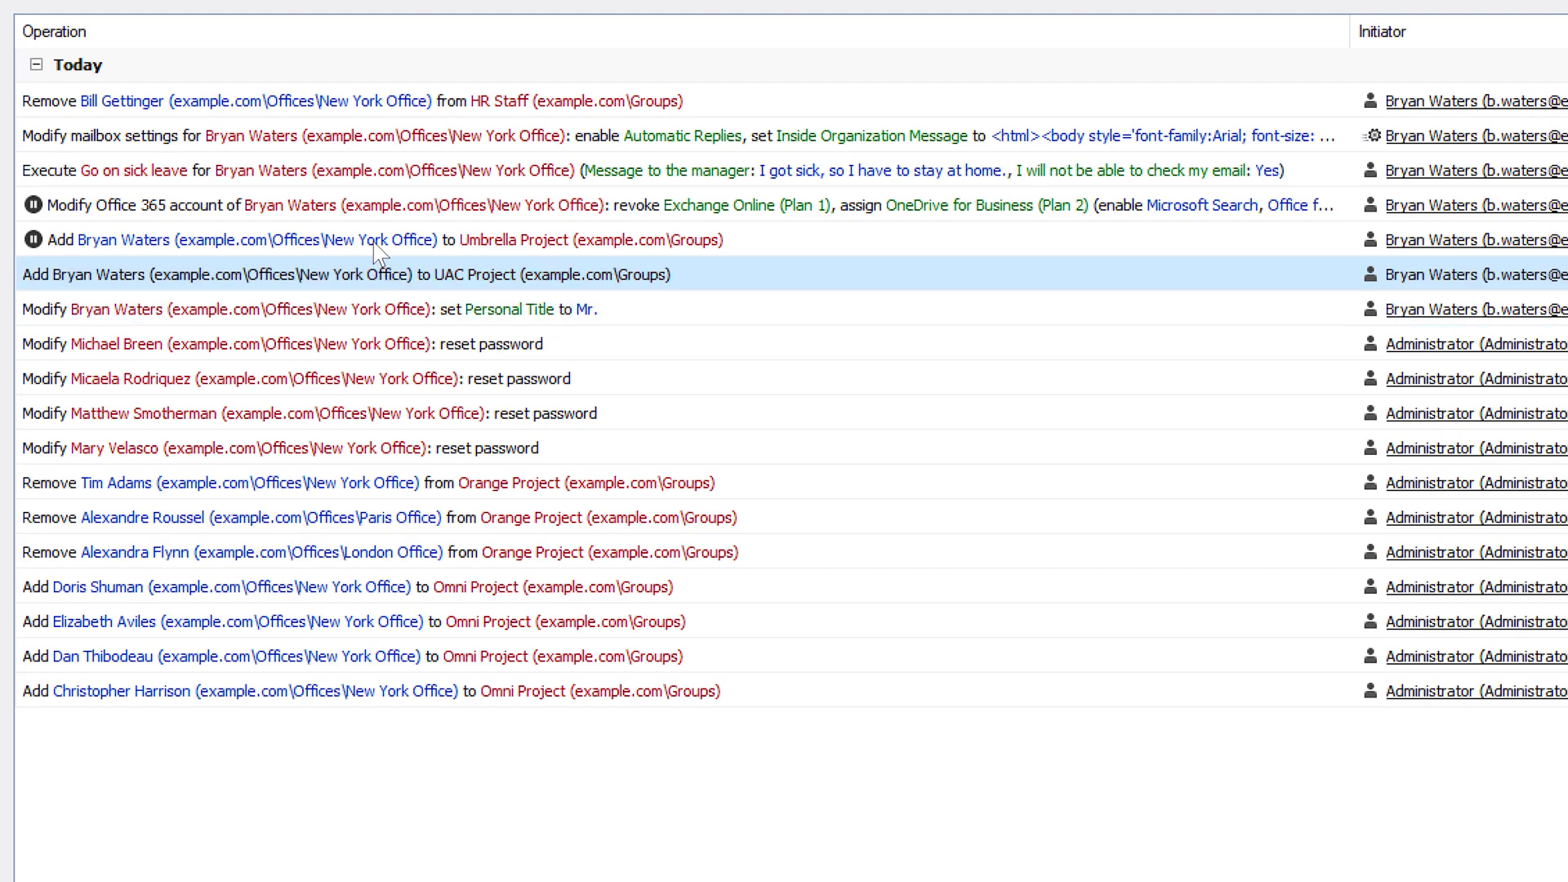
click(377, 250)
click(364, 214)
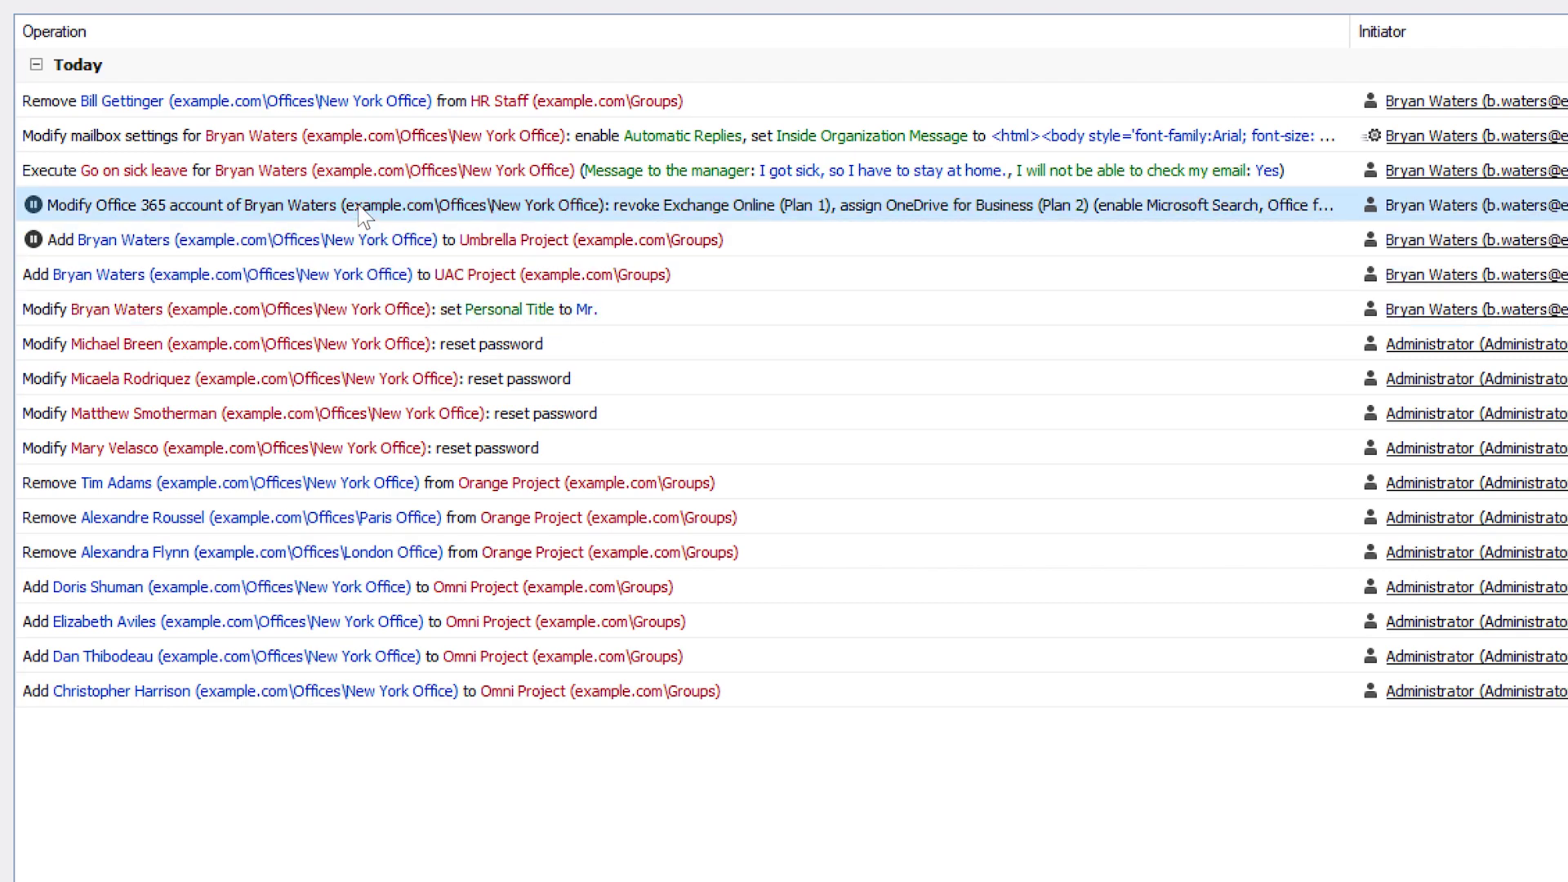
click(309, 179)
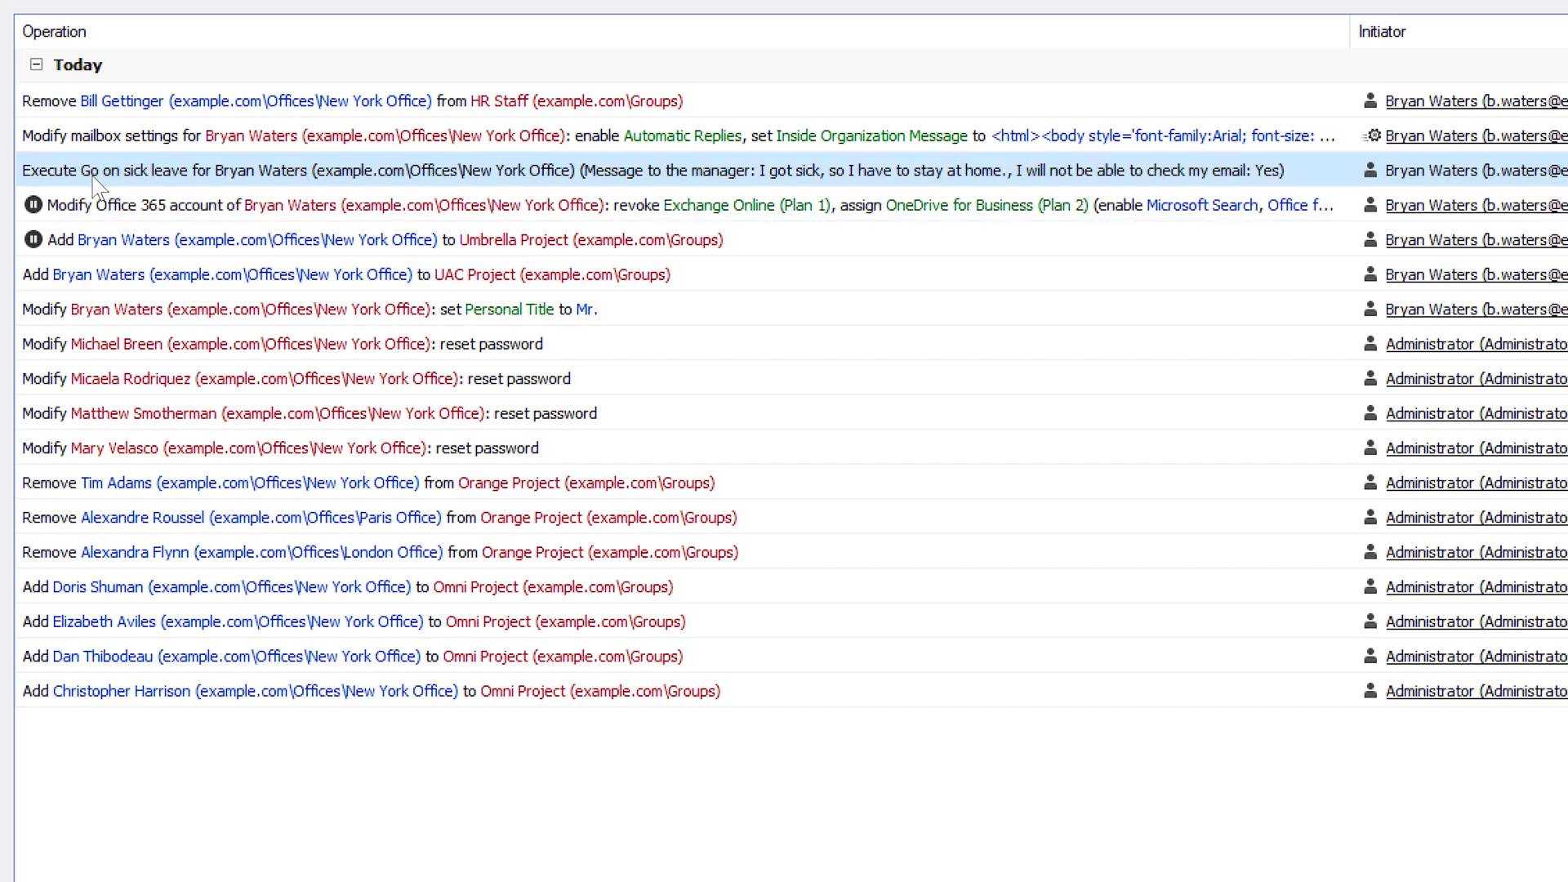